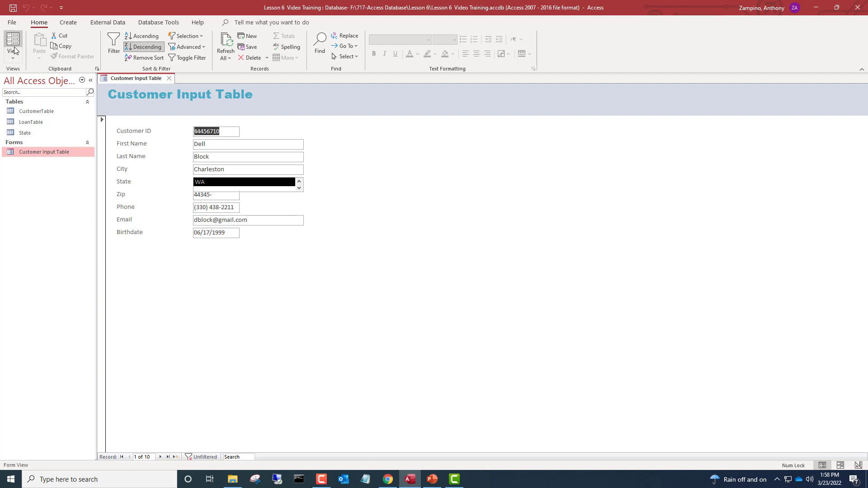
Step: Switch the Customer Input Table form to Design View
click(12, 60)
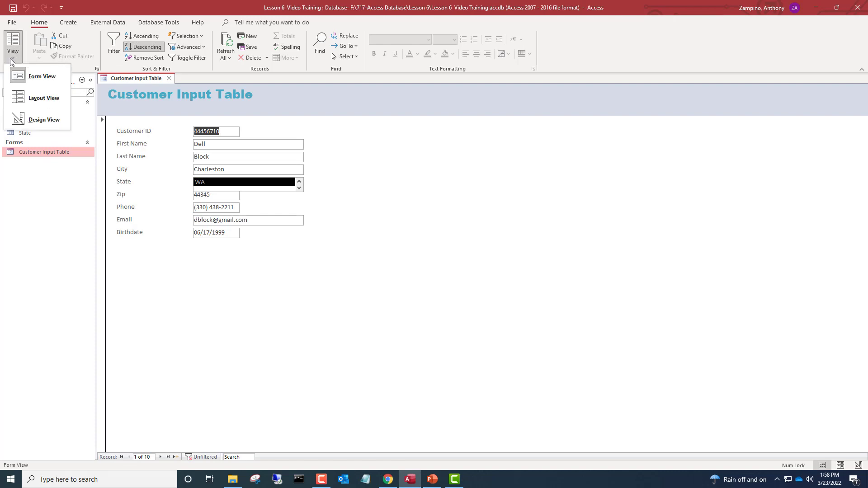
click(57, 120)
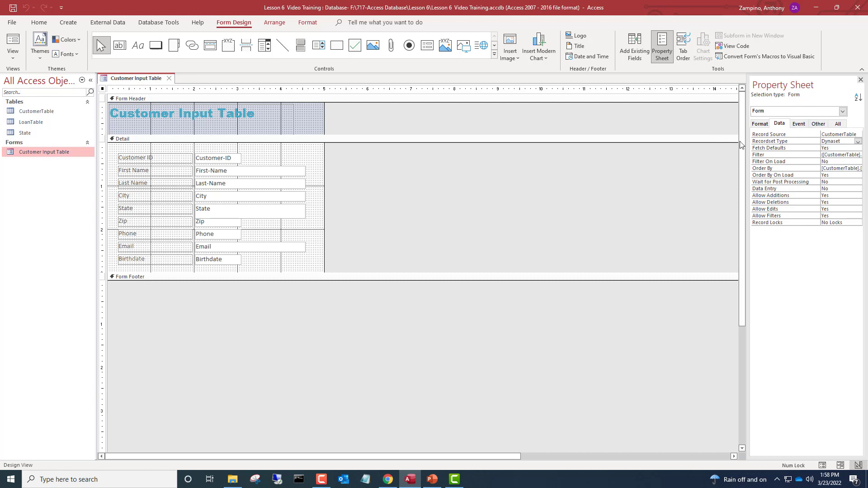
right_click(419, 195)
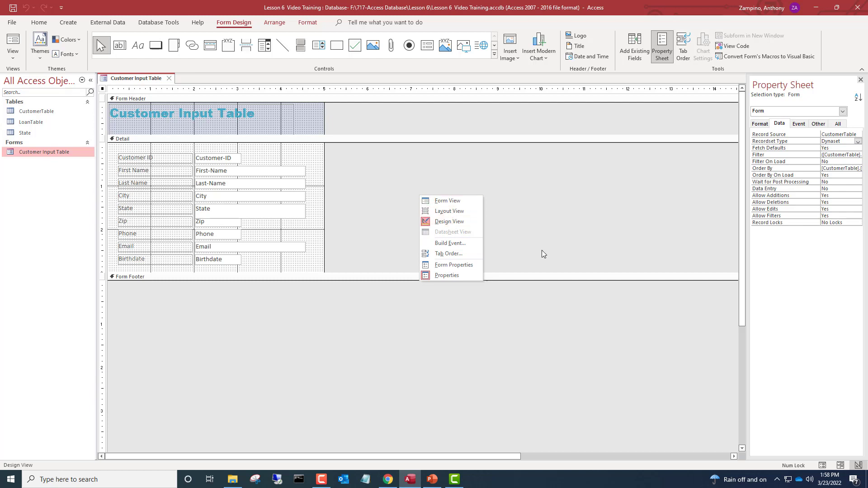
click(631, 196)
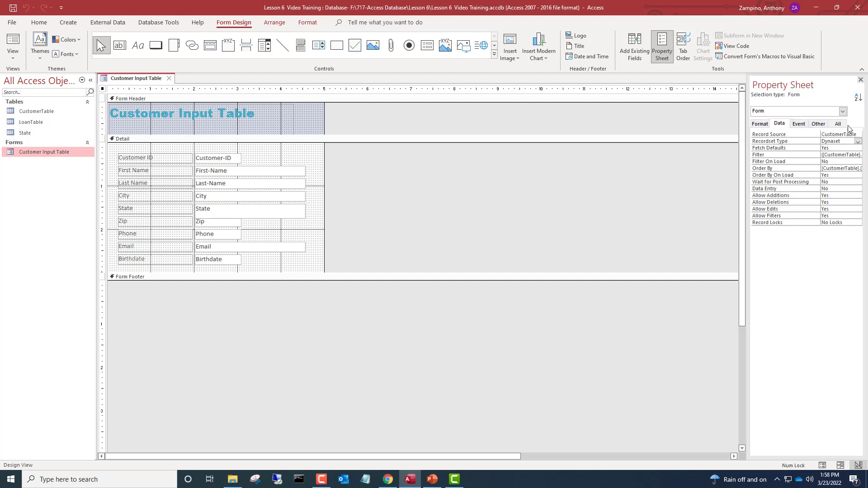
Step: Examine the form's Record Source options, declining to build a query and keeping the current table as the source
click(858, 134)
click(858, 135)
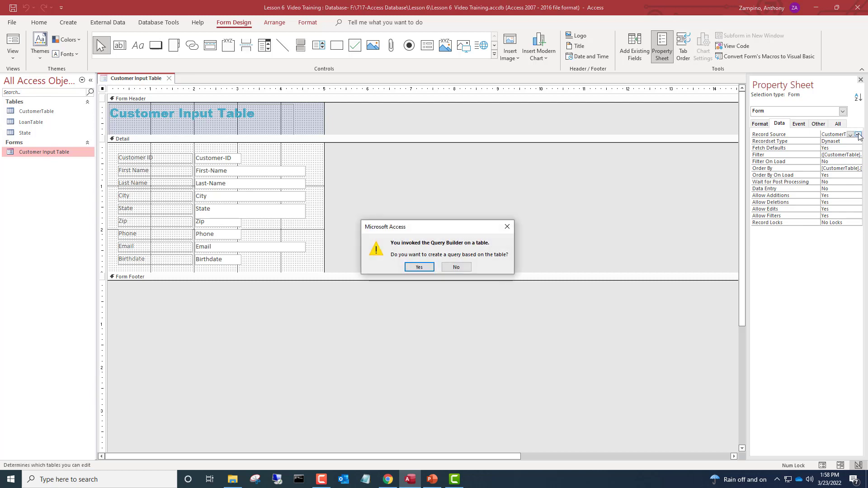
click(468, 265)
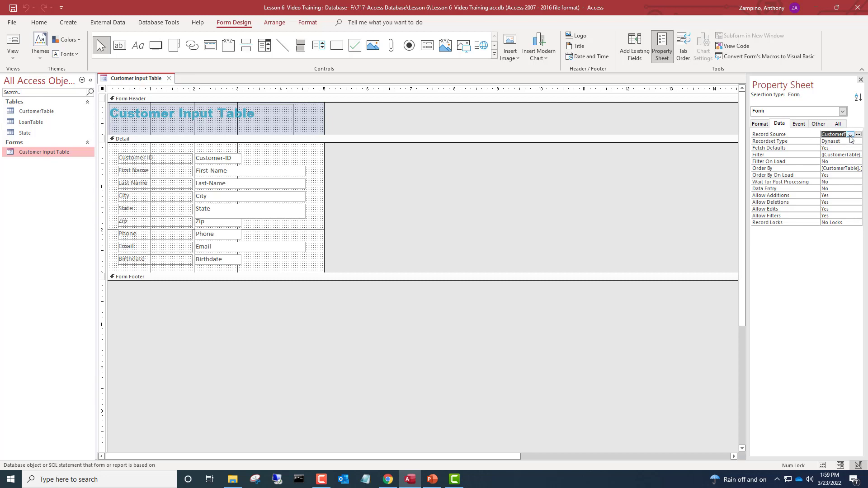
click(850, 136)
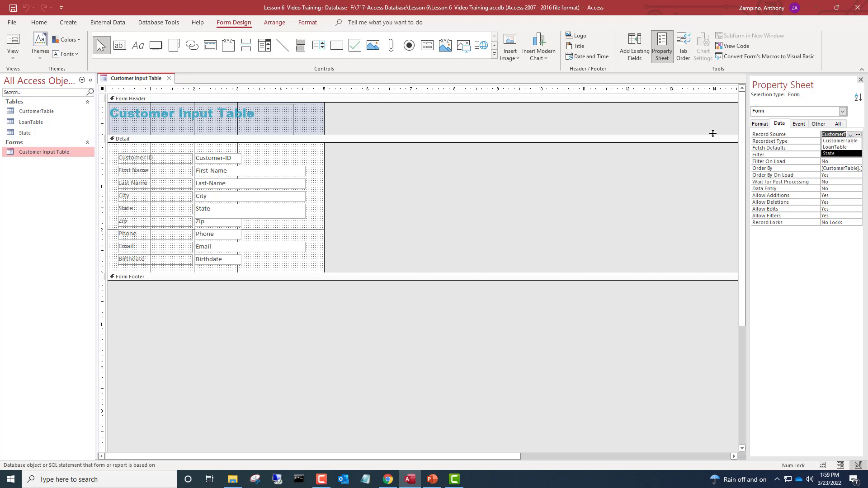
click(697, 155)
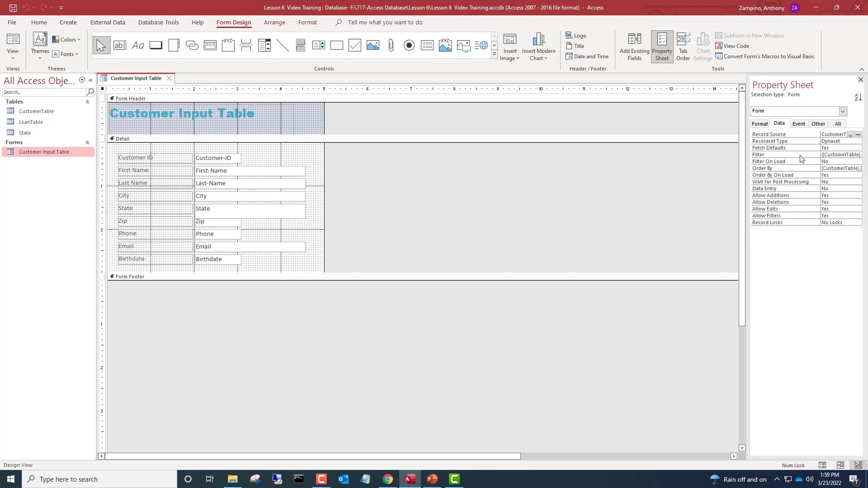
Step: Compare the data properties of the Customer-ID text box and its label, ending with the text box selected
click(843, 111)
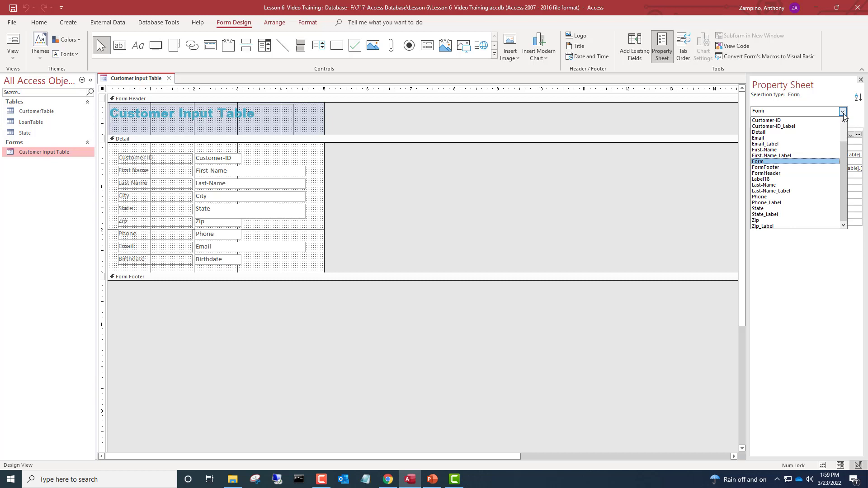
click(785, 124)
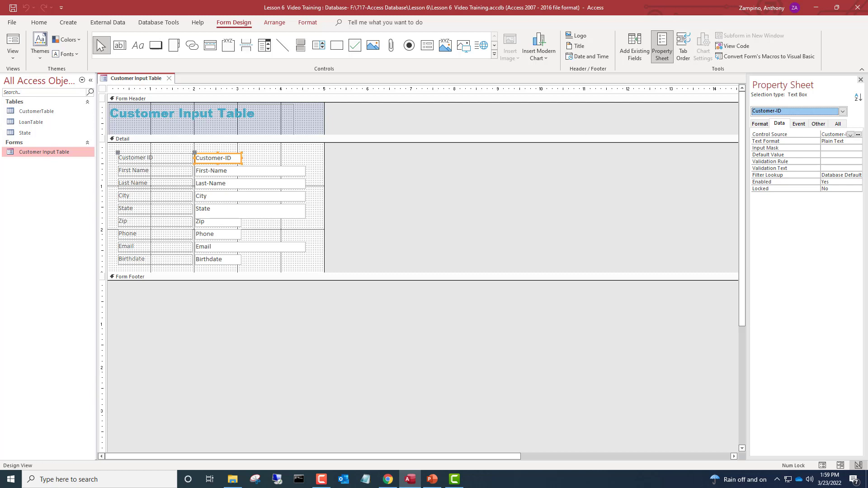
click(842, 113)
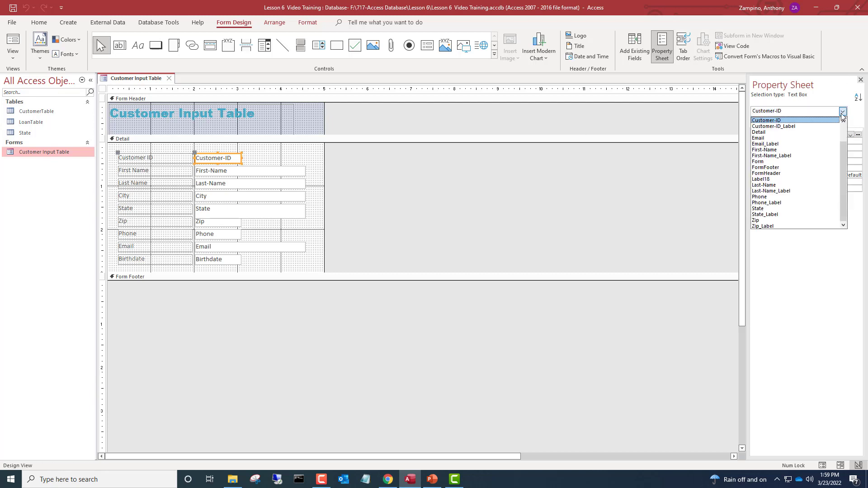
click(785, 126)
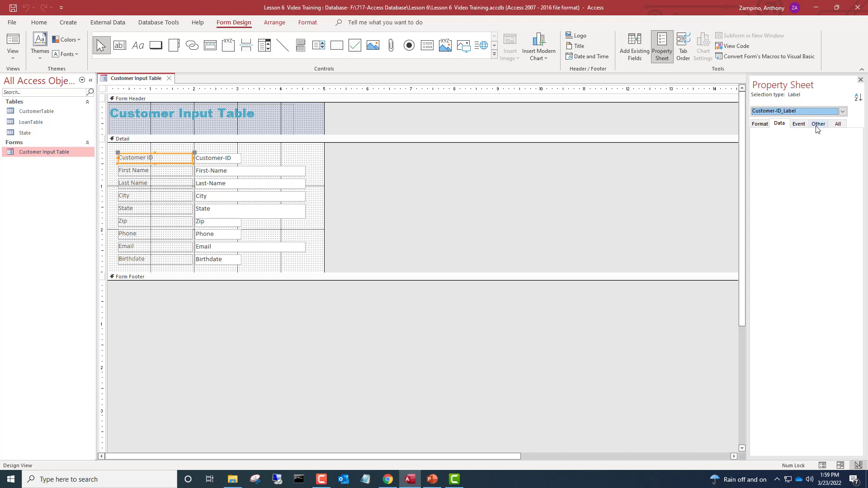
click(843, 112)
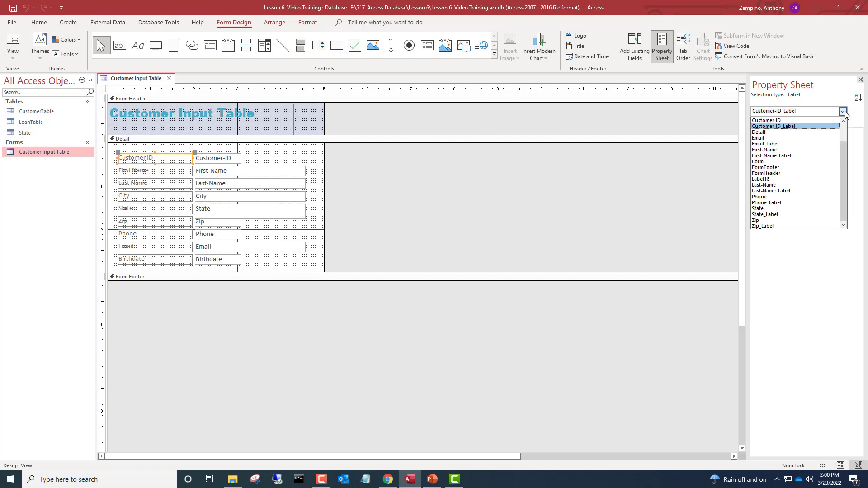
click(811, 121)
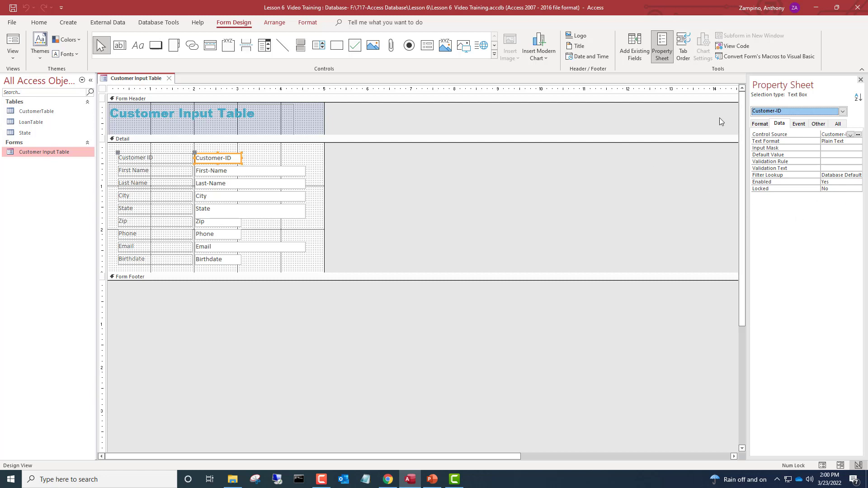
Step: Review the format properties of the Customer-ID text box and its label, plus the label's complete property list
click(759, 124)
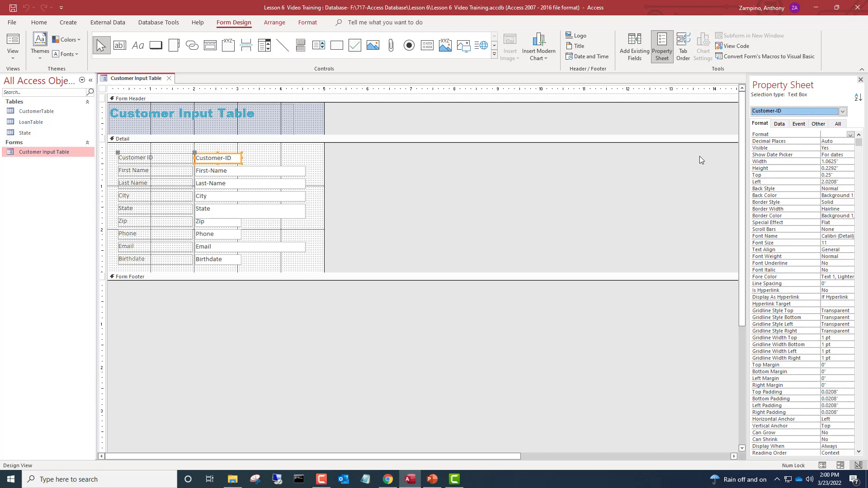
click(843, 111)
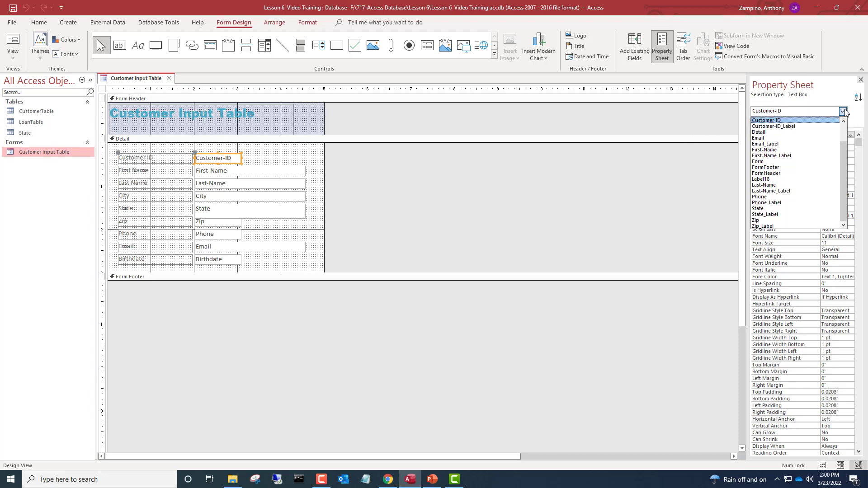
click(776, 127)
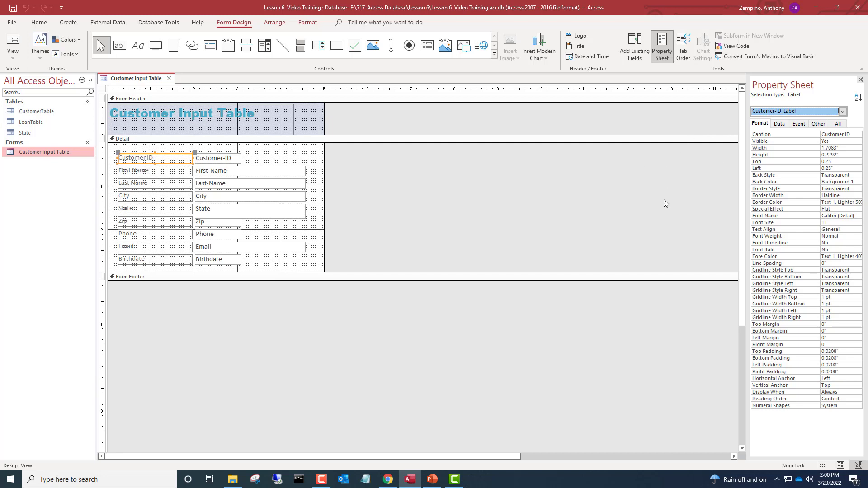
click(837, 125)
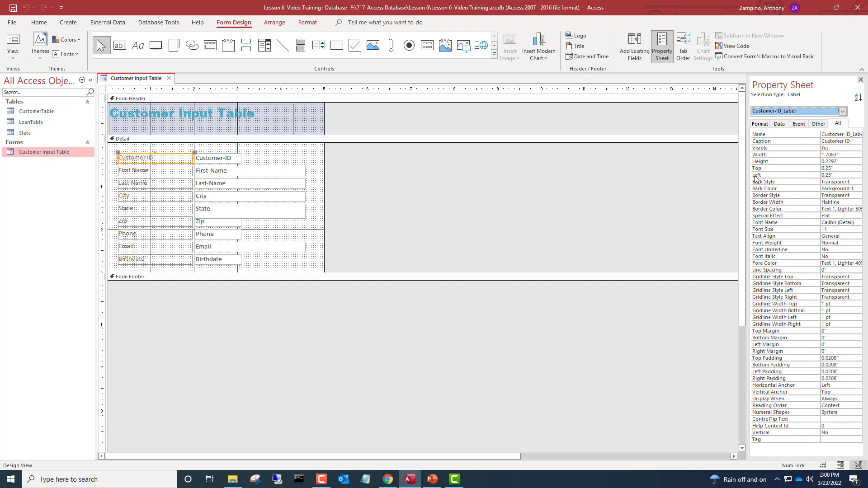
click(599, 200)
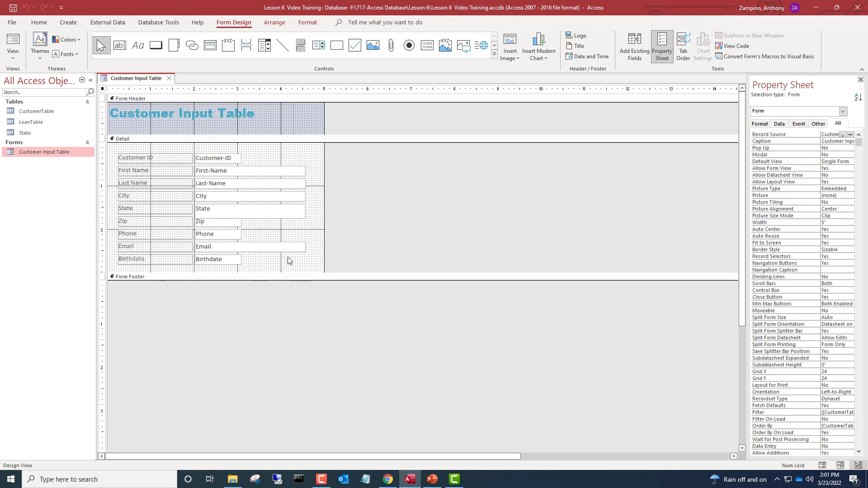
Step: Change the State list box to a combo box and view its drop-down choices in Form View
click(273, 217)
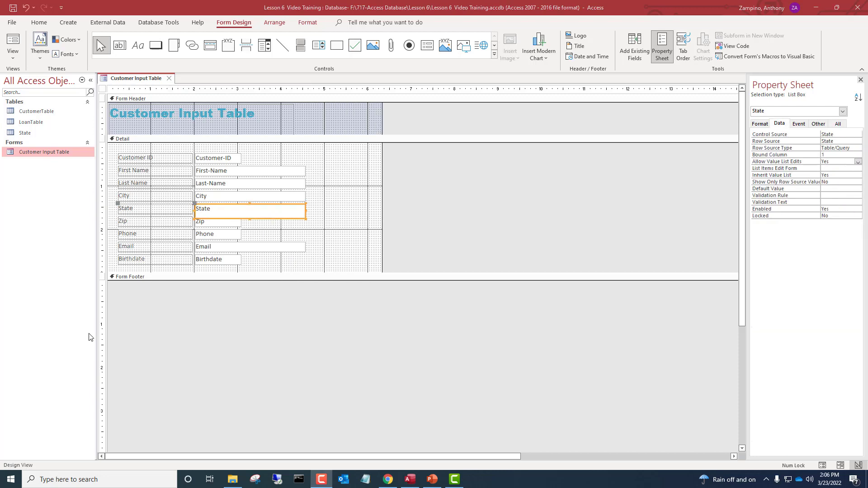
right_click(280, 209)
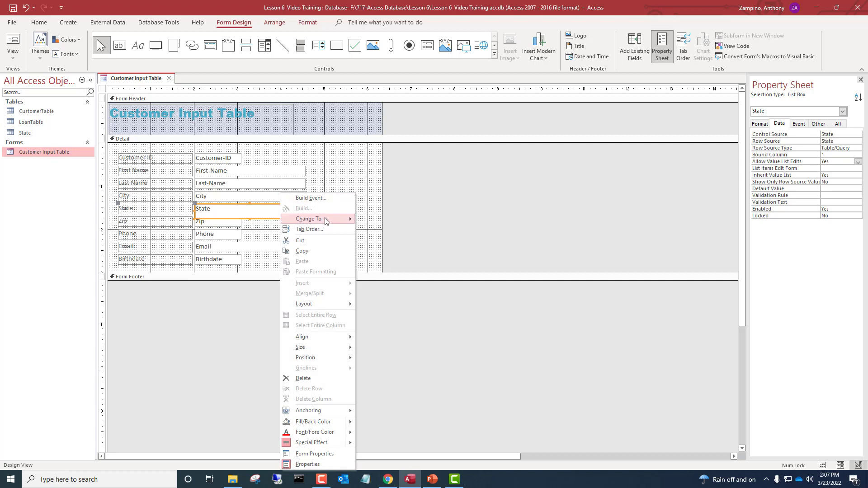
mouse_move(325, 219)
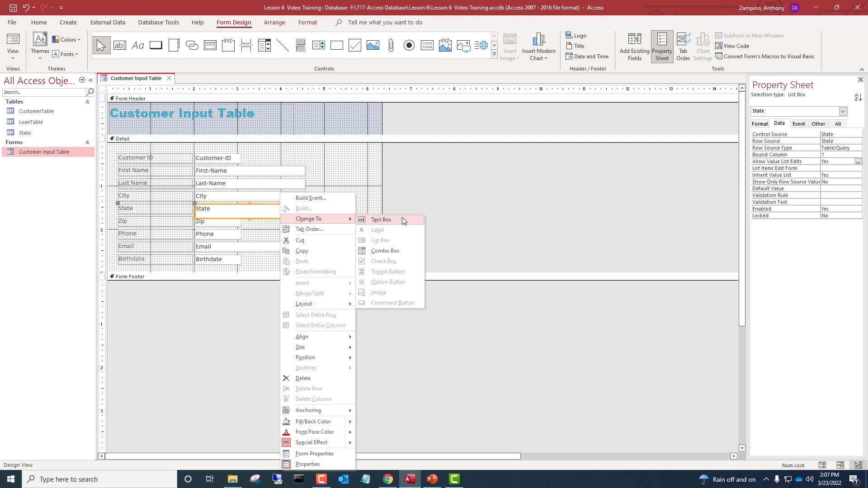
click(399, 251)
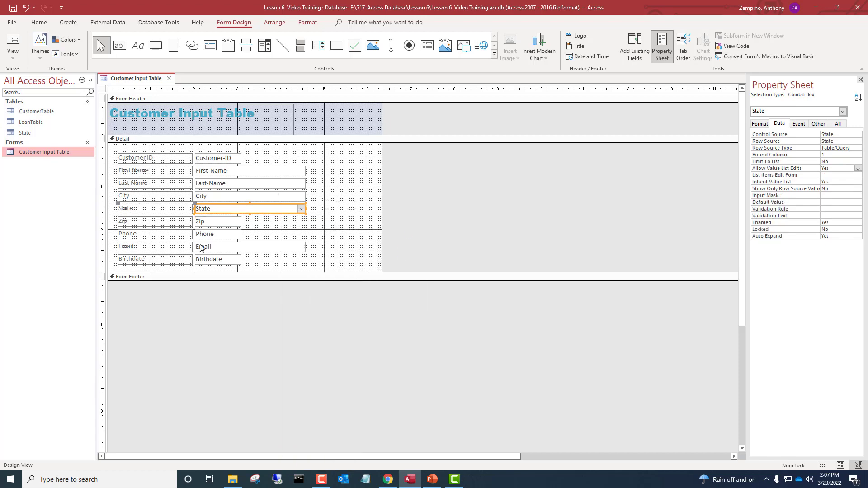
click(13, 40)
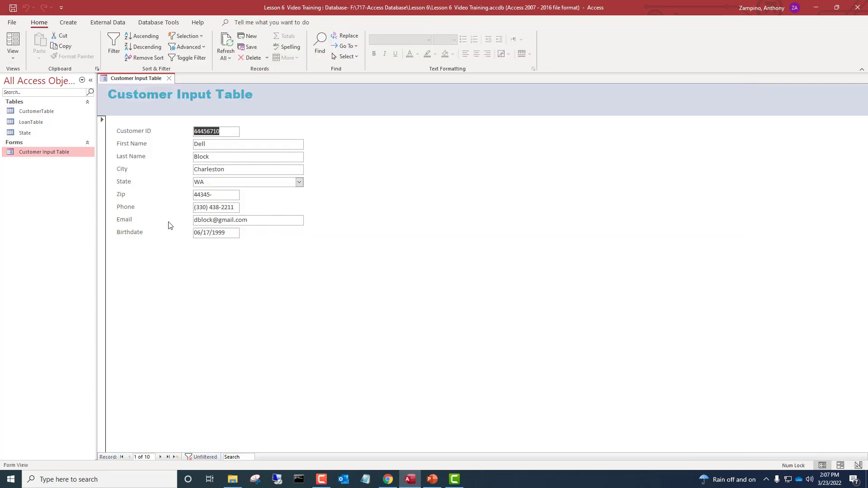
click(299, 182)
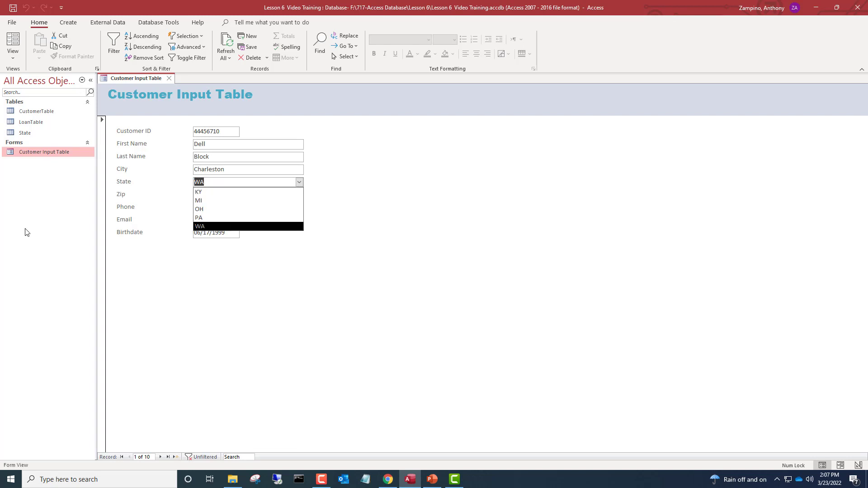
Step: Return to Design View and insert the date and time in the form header, using the long date format and time with seconds
click(17, 55)
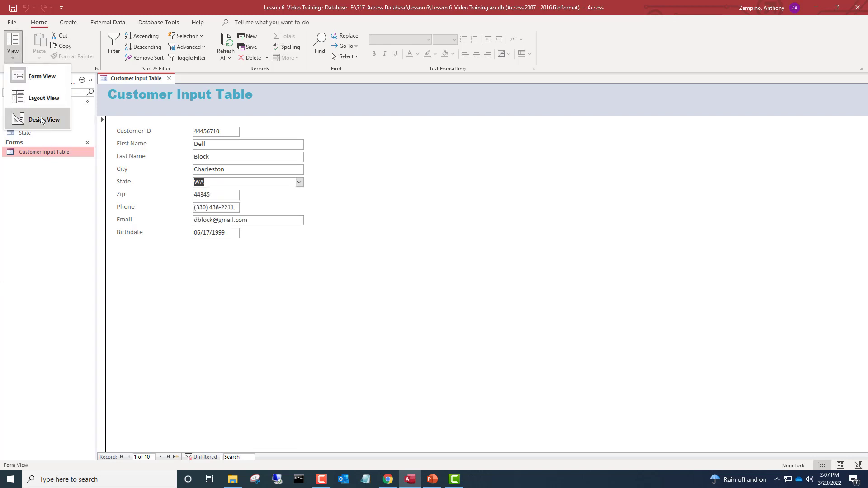
click(41, 120)
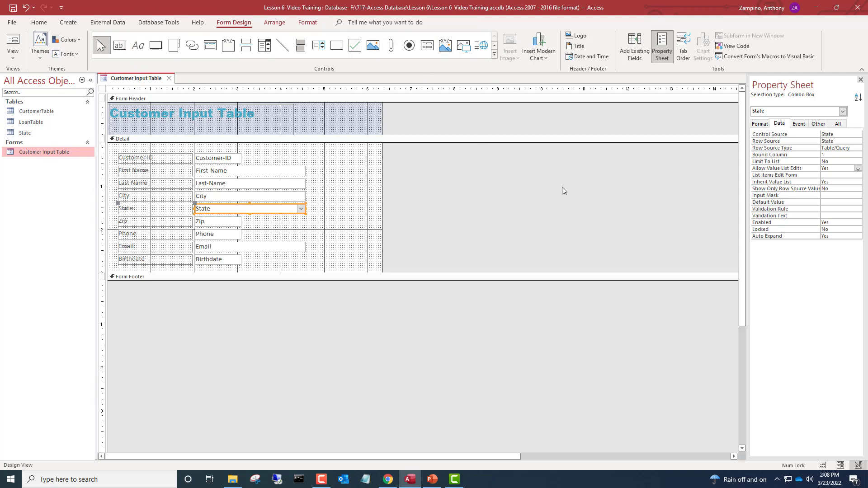
click(602, 59)
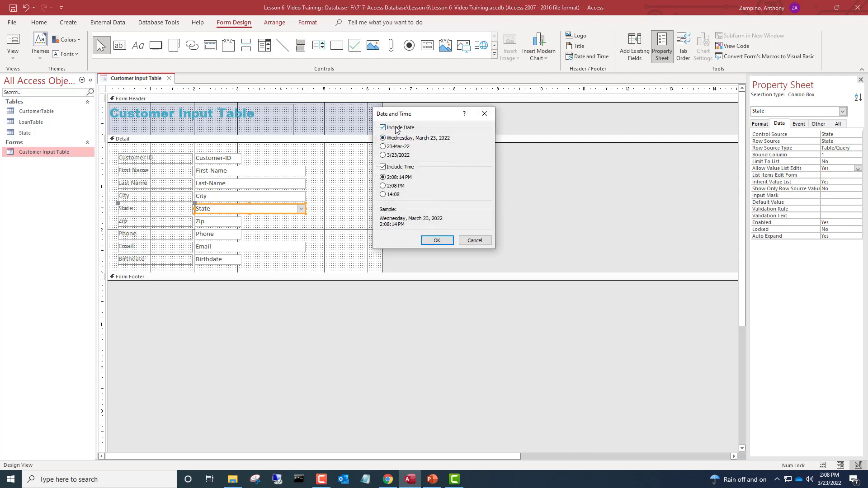
click(437, 241)
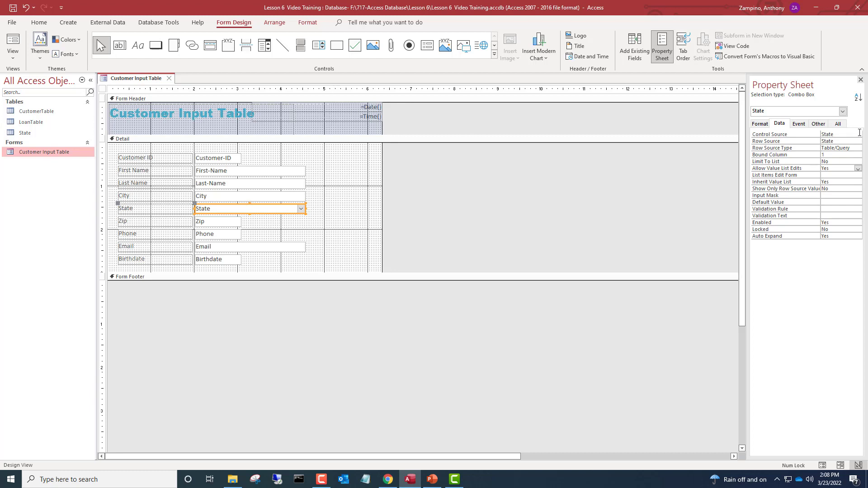
Step: Select the Auto_Date control and move it from the form header to the upper part of the Detail section
click(842, 112)
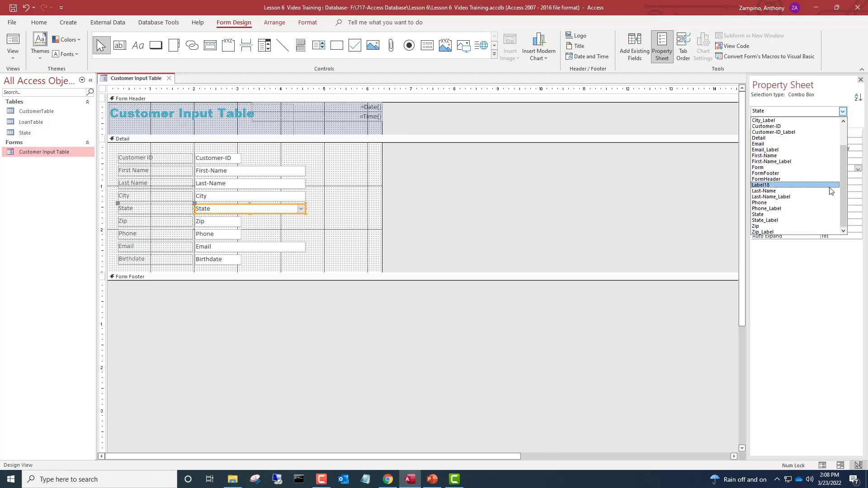
click(849, 193)
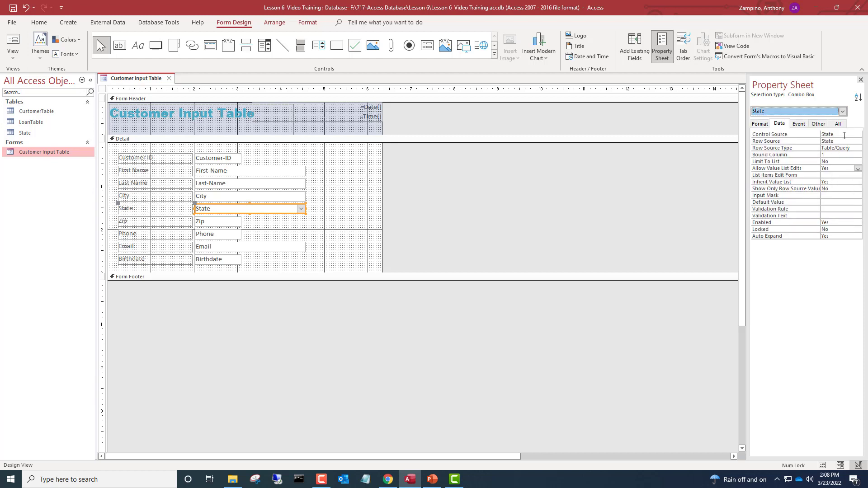
click(842, 112)
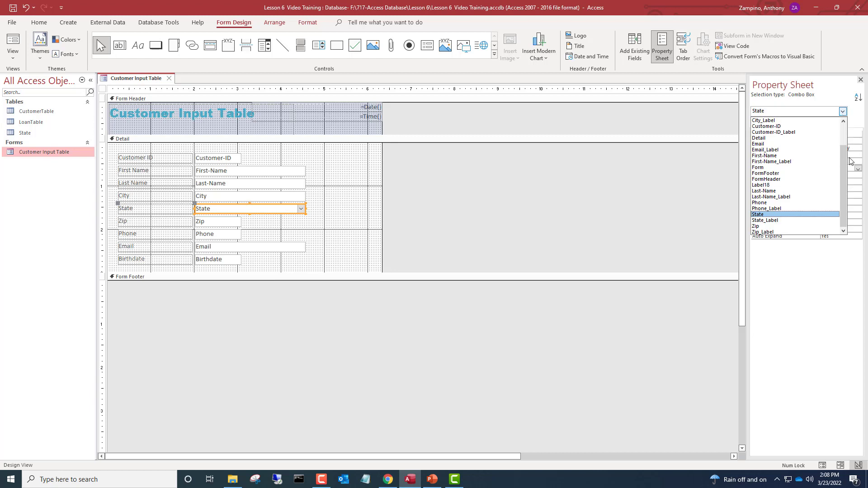
scroll(843, 159, up, 2)
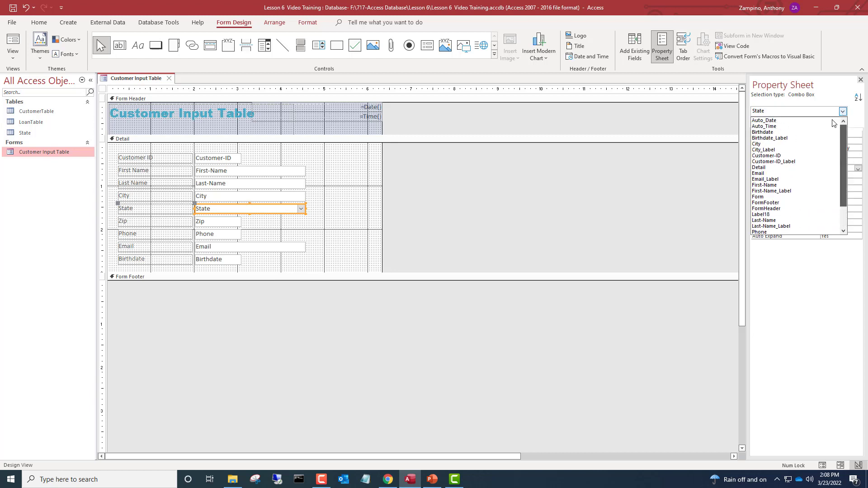
click(764, 121)
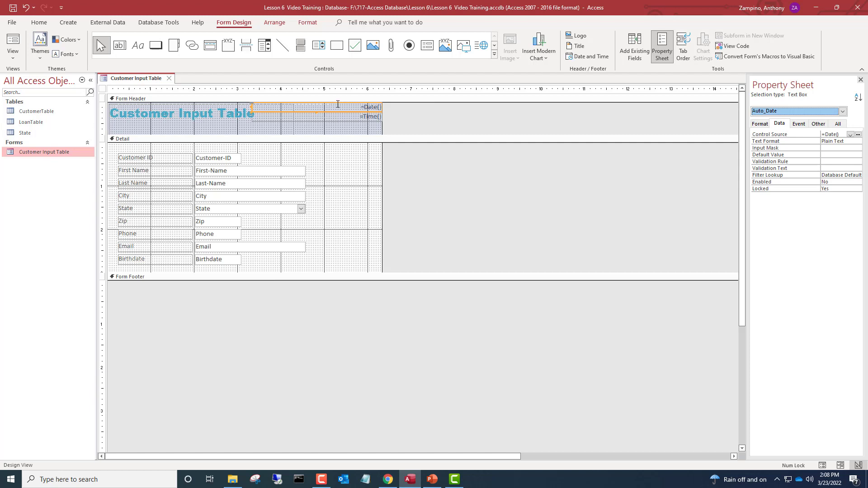
drag(336, 107, 335, 146)
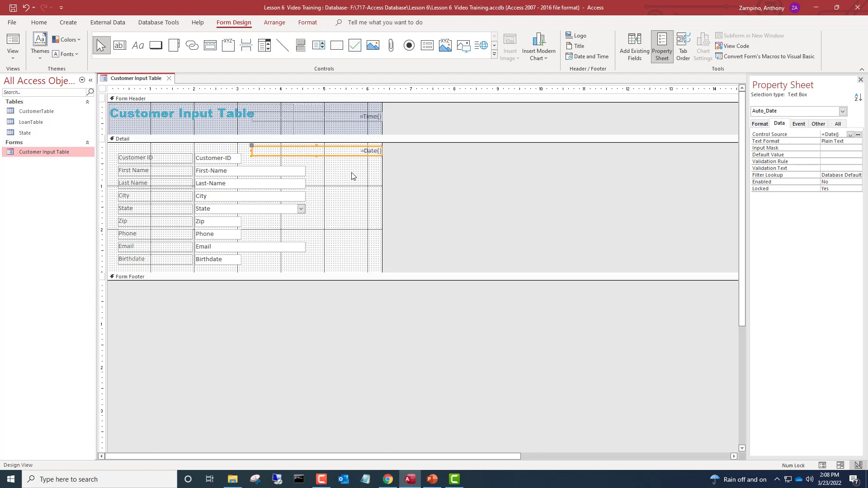
Step: Move the Auto_Time control from the form header to the lower part of the Detail section, extending that section downward to make room
click(340, 115)
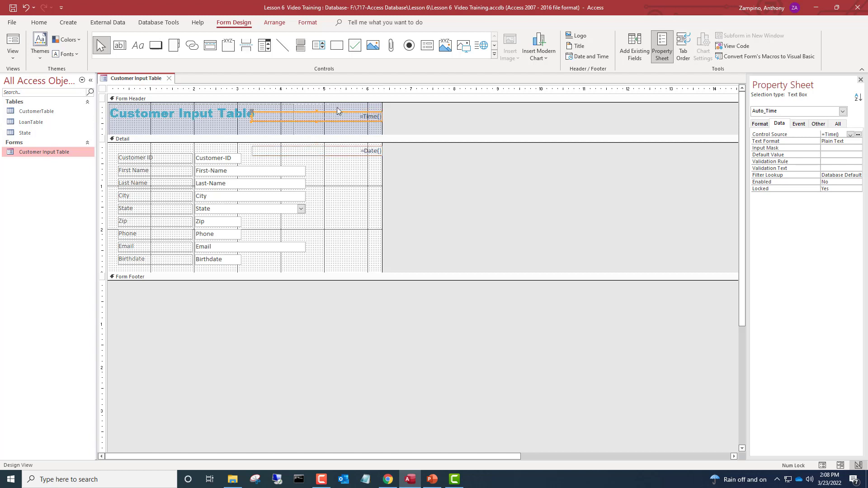
drag(341, 113, 339, 260)
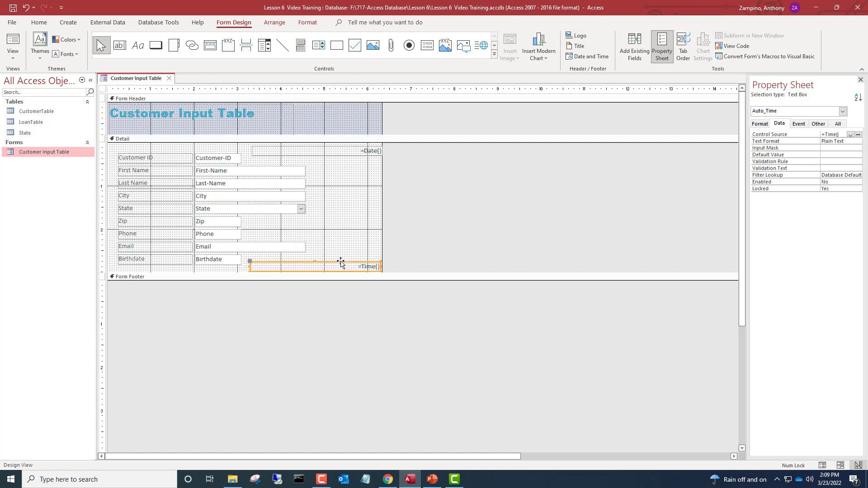
click(359, 153)
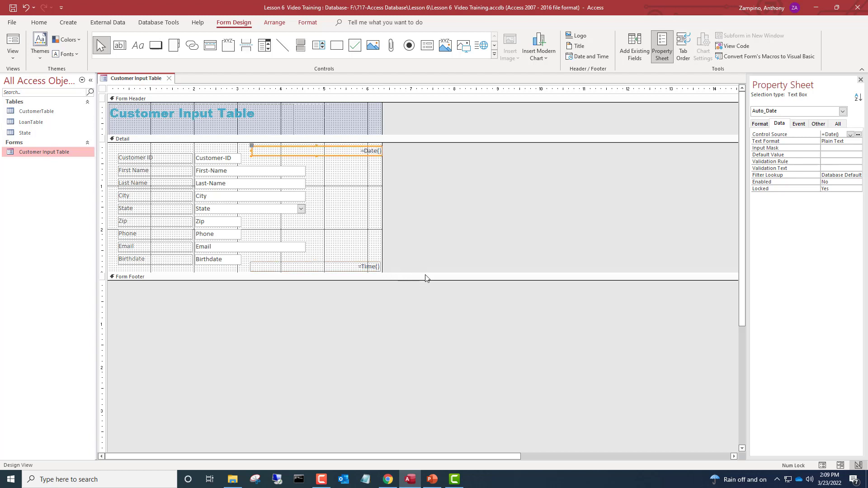
drag(422, 272, 428, 292)
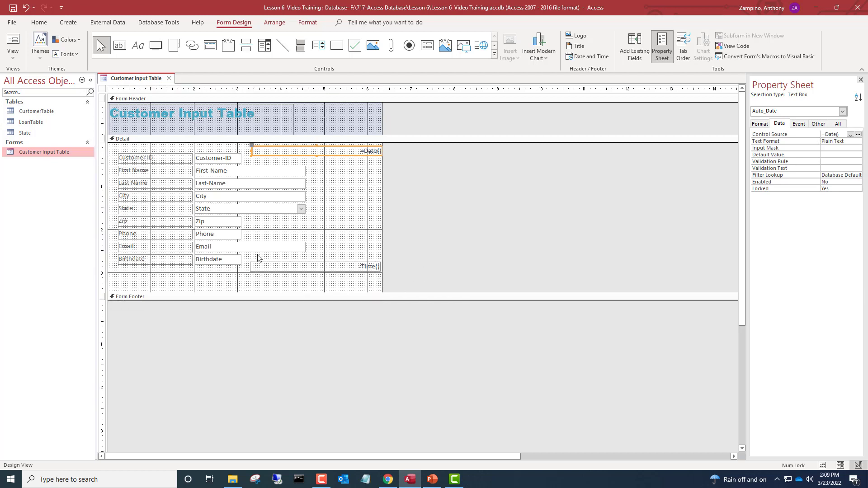
click(334, 265)
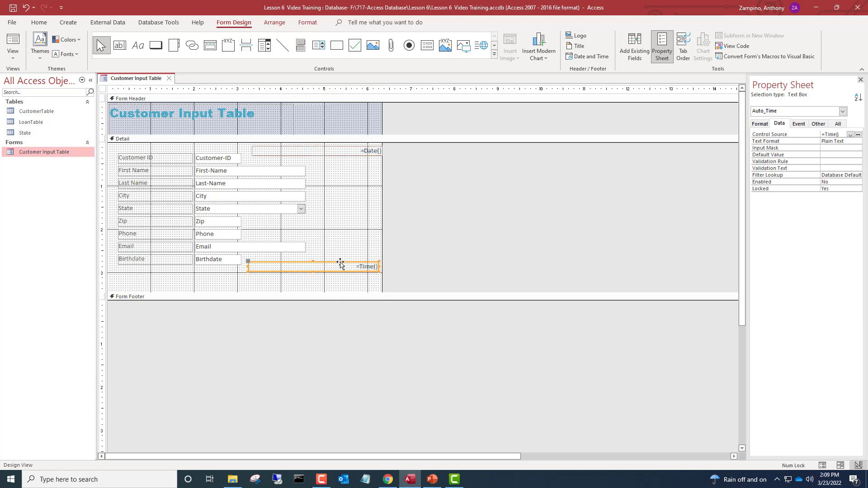
drag(337, 266, 343, 283)
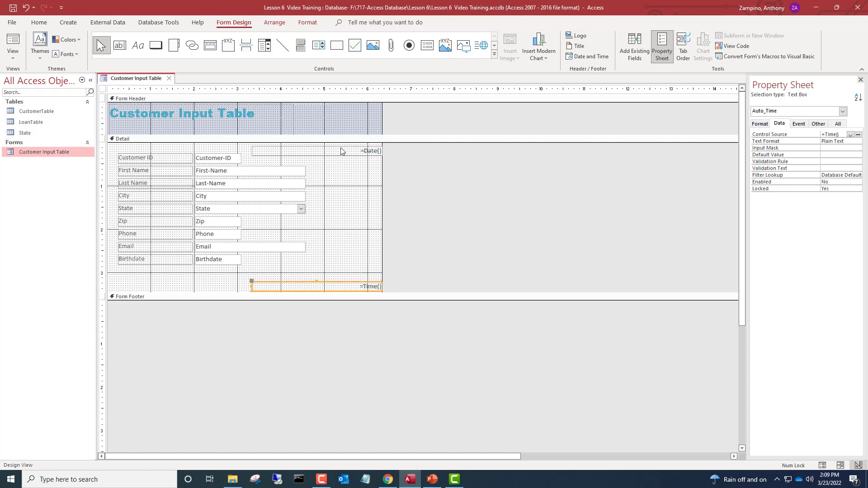
Step: Move the Auto_Date control down the Detail section so it sits directly above the Auto_Time control
click(342, 149)
click(342, 150)
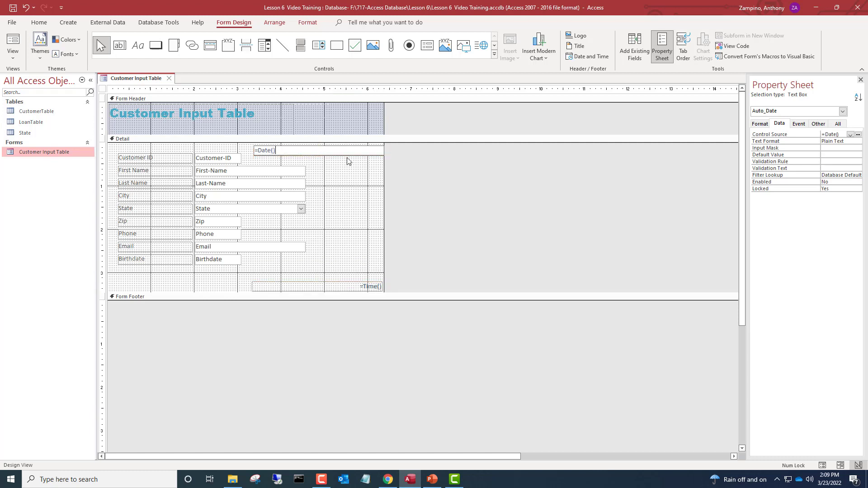
click(354, 194)
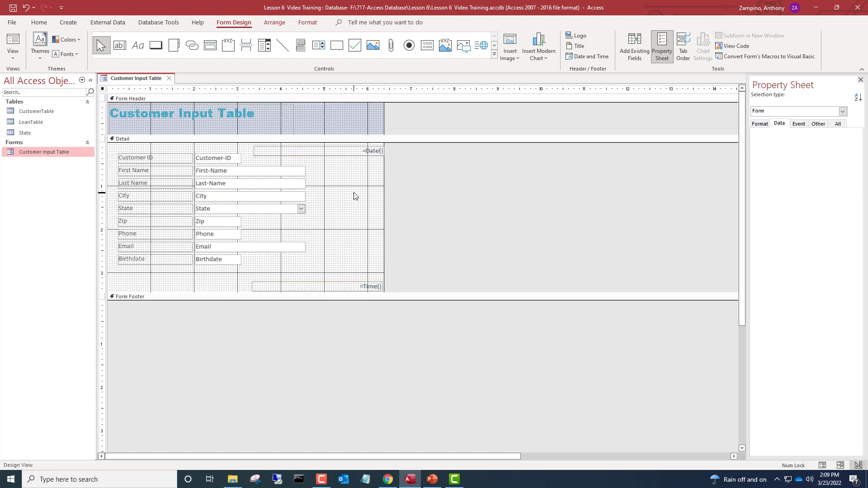
click(338, 152)
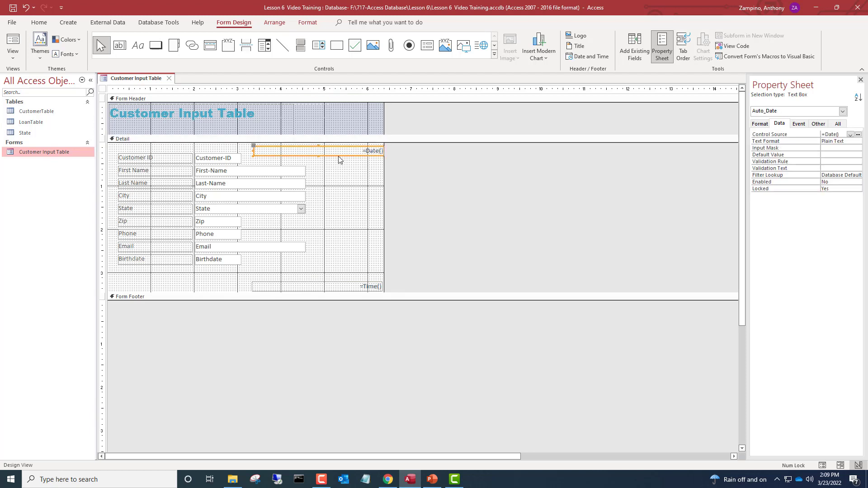
drag(339, 155, 337, 280)
click(468, 279)
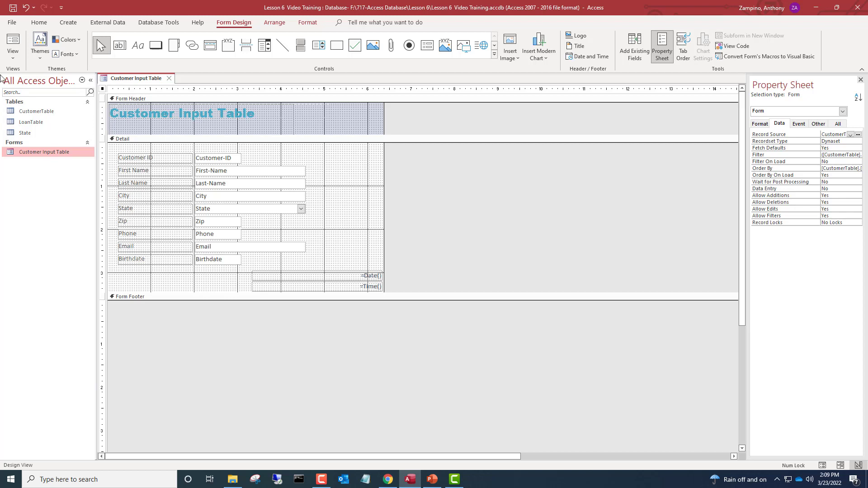
Step: Preview the form with the repositioned date and time in Form View, and return to Design View
click(14, 49)
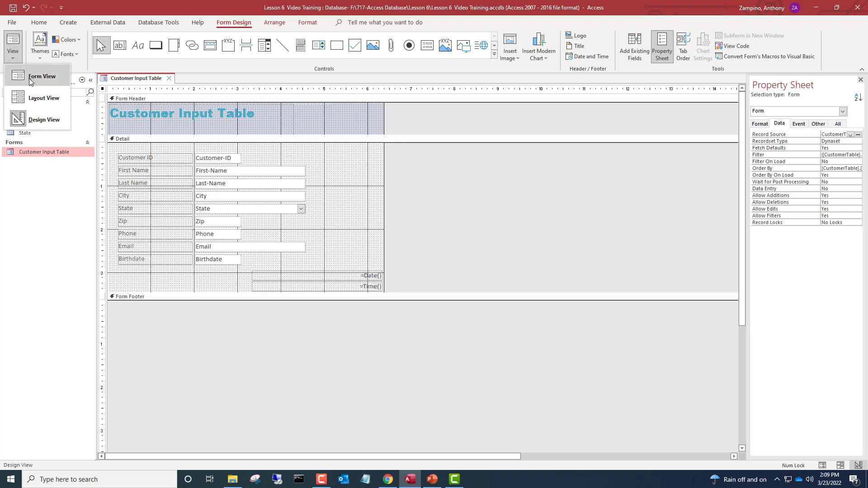
click(29, 78)
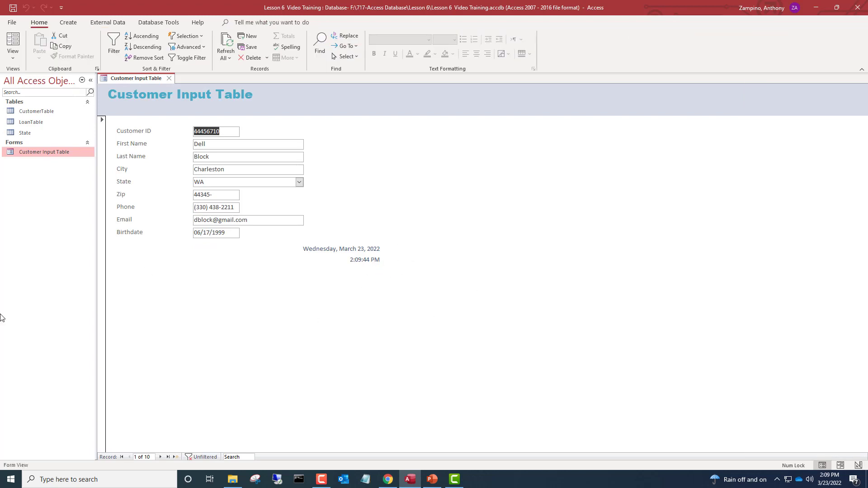
click(13, 53)
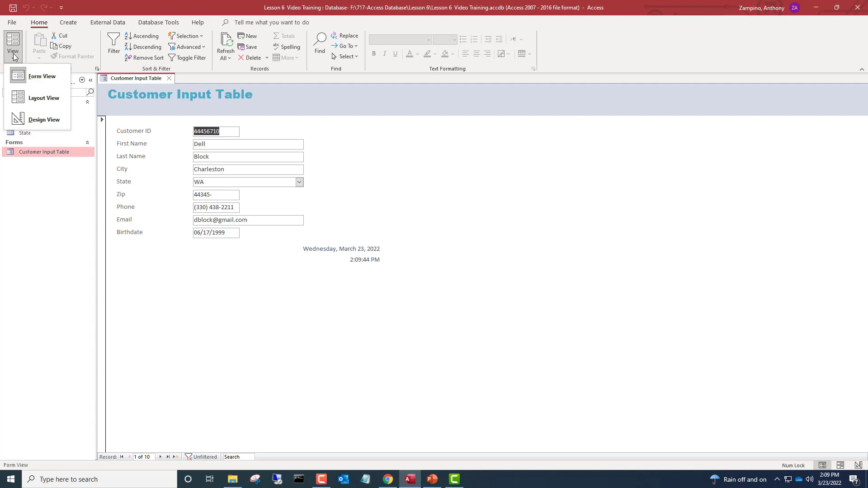
click(45, 120)
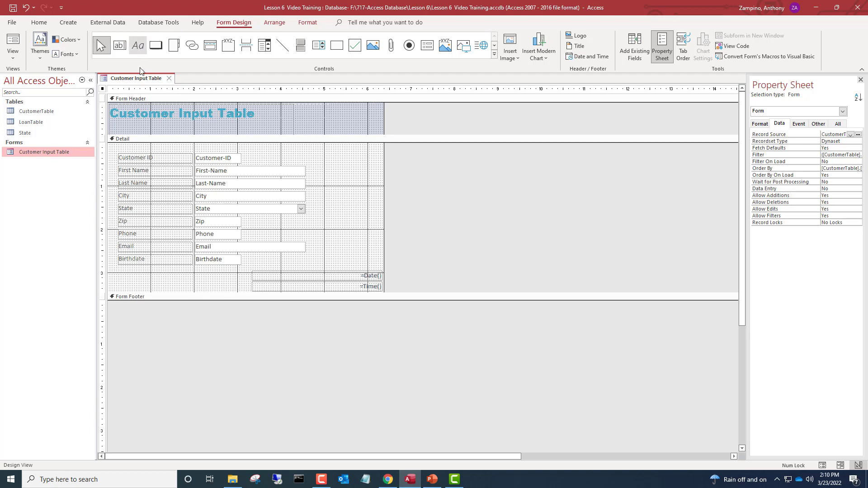
click(277, 25)
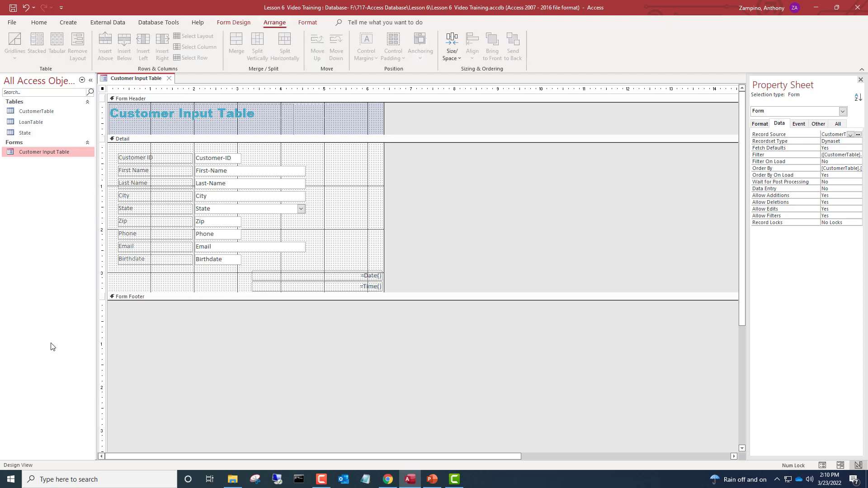
click(349, 181)
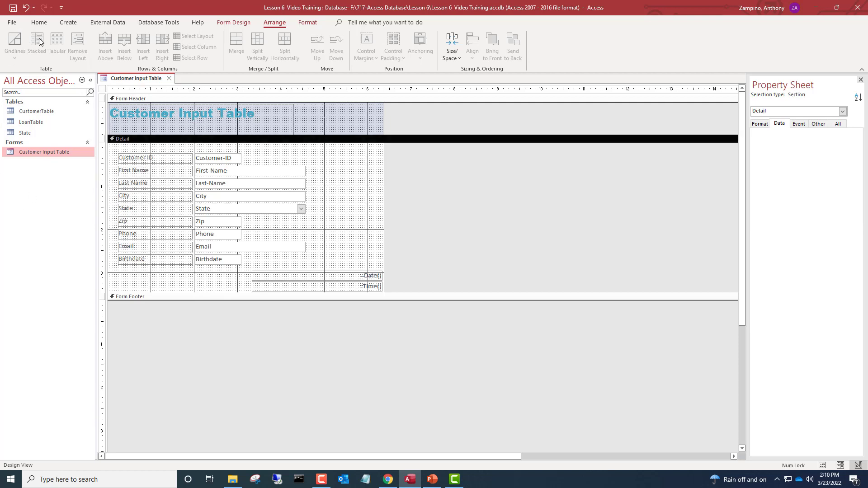
click(300, 158)
click(407, 200)
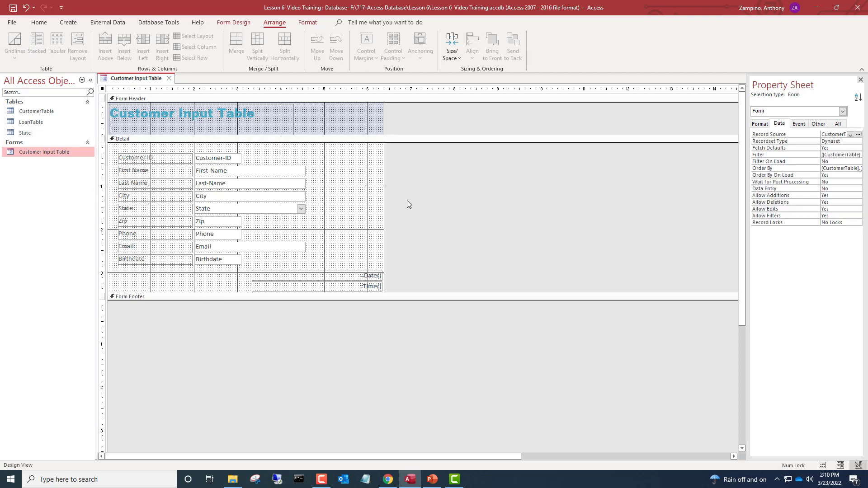
click(348, 129)
click(511, 192)
click(415, 182)
click(377, 176)
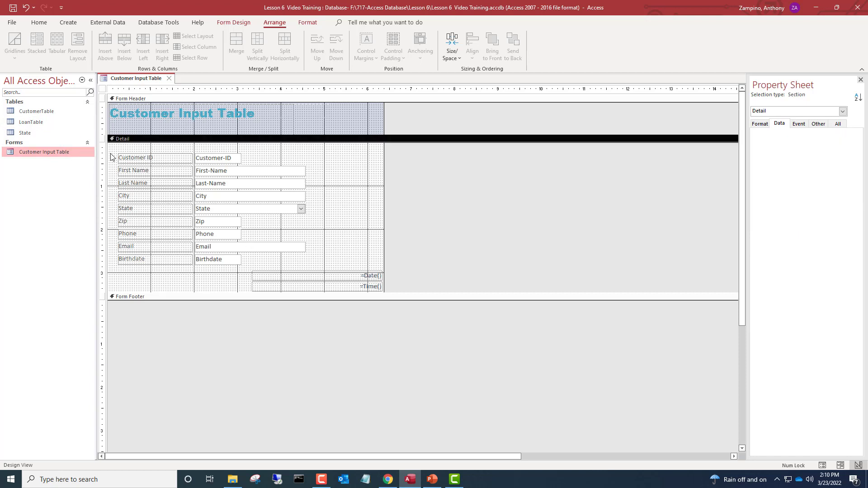
Step: Try a tabular layout on all the field labels and controls from Customer ID to Birthdate, and undo it
drag(111, 157, 349, 273)
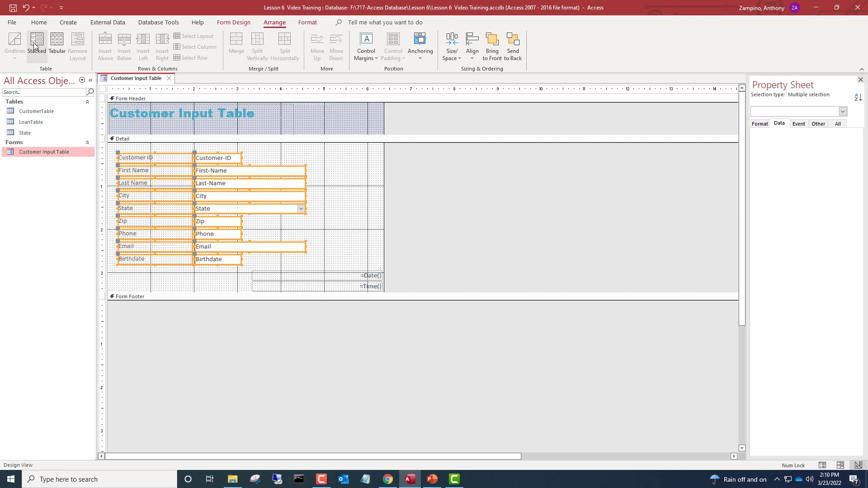
click(59, 41)
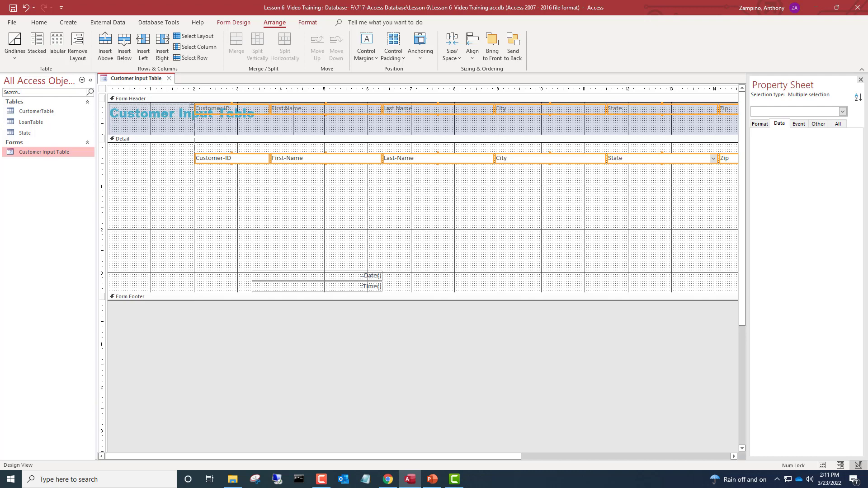
click(27, 7)
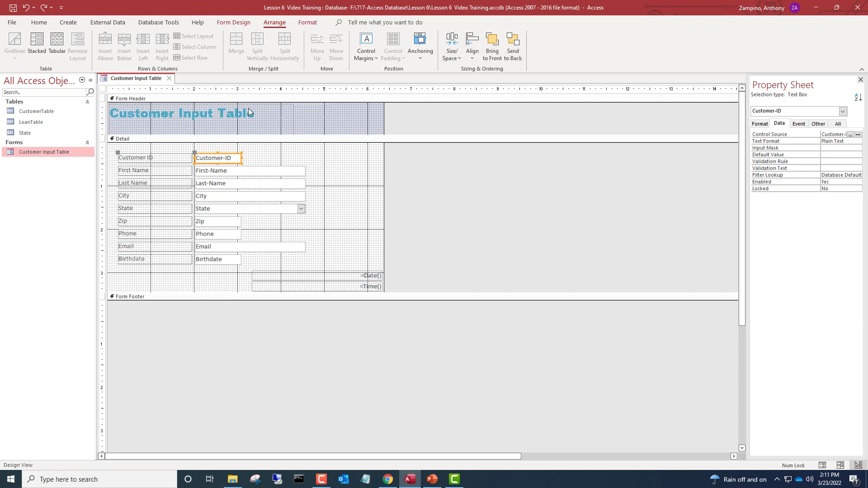
Step: Show the format properties, select the Last-Name_Label control by name and set its font to Arial
click(304, 25)
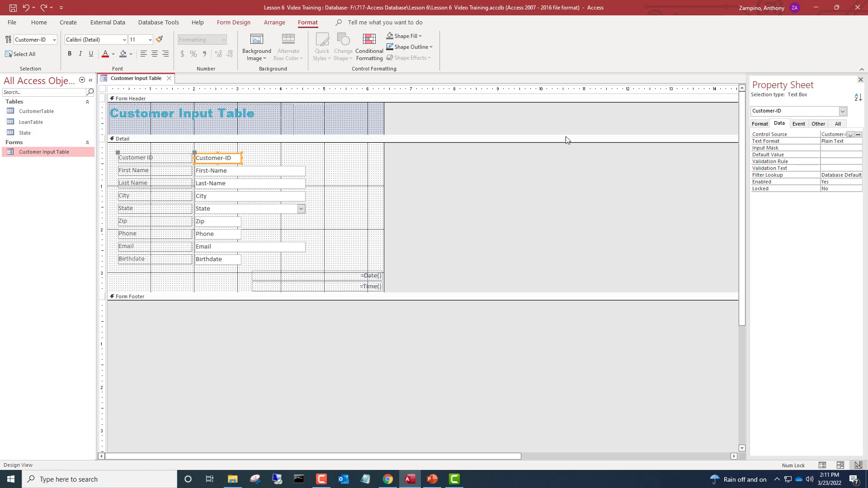
click(759, 124)
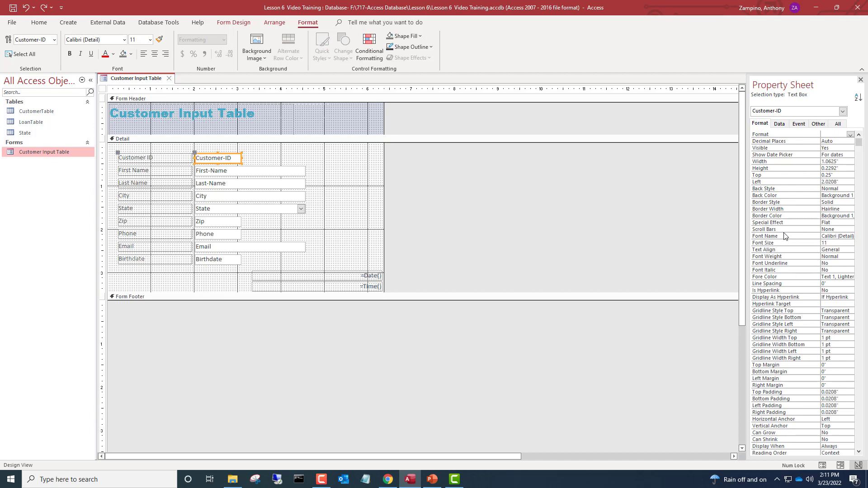
click(53, 41)
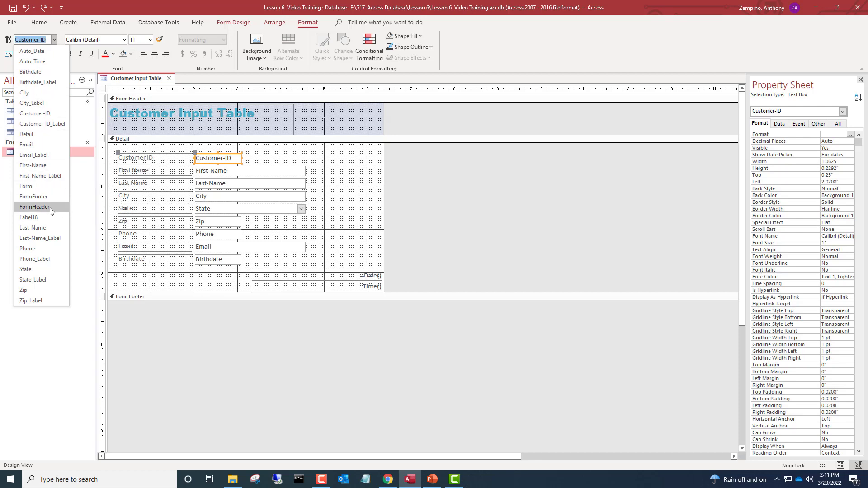
click(38, 238)
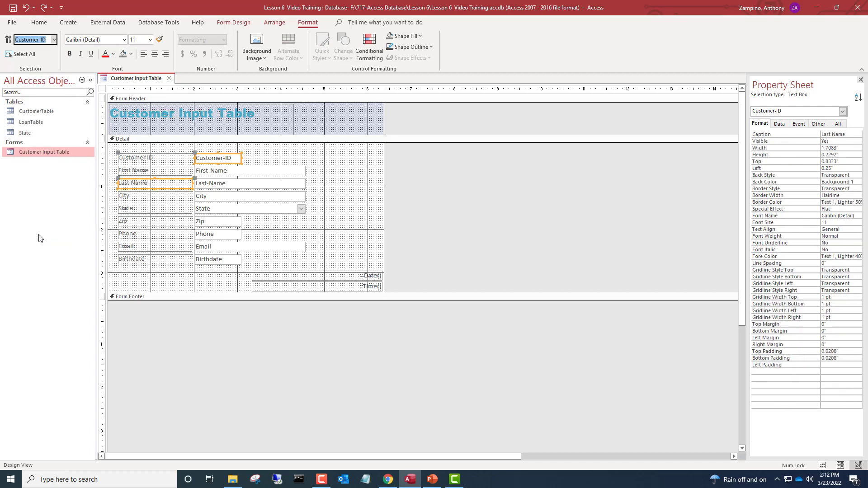
click(124, 40)
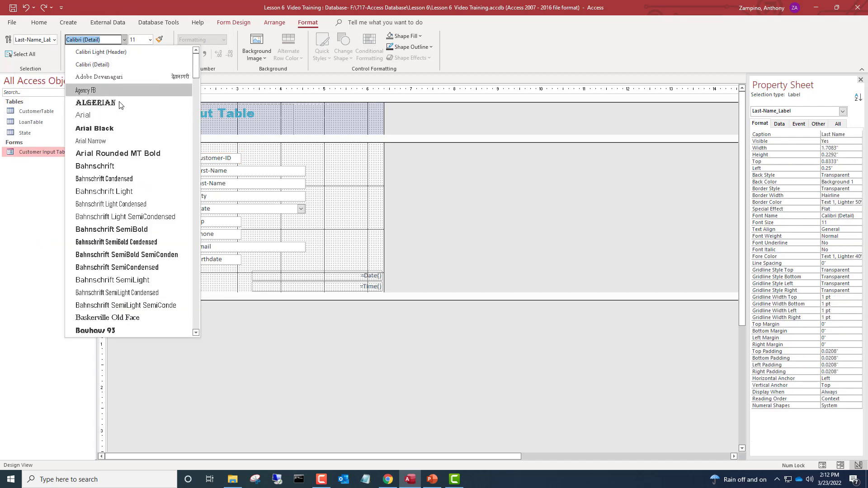
click(131, 115)
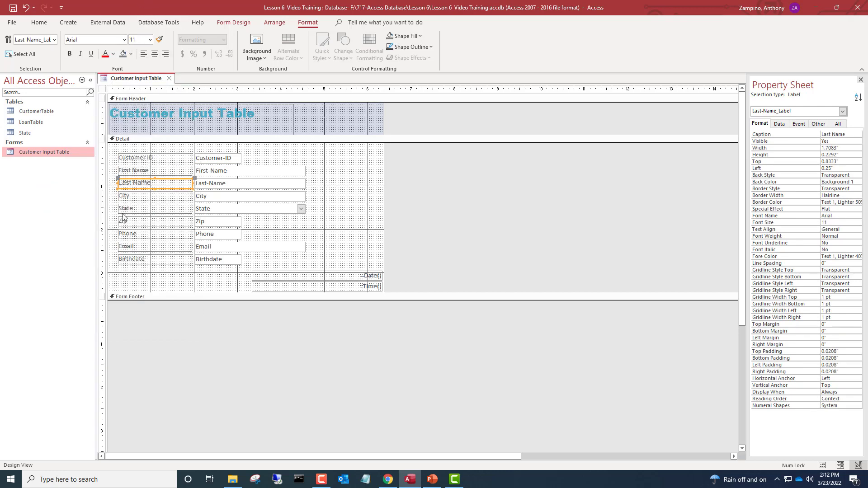
Step: Select all nine field labels from Customer ID to Birthdate and set their font to Arial
click(117, 150)
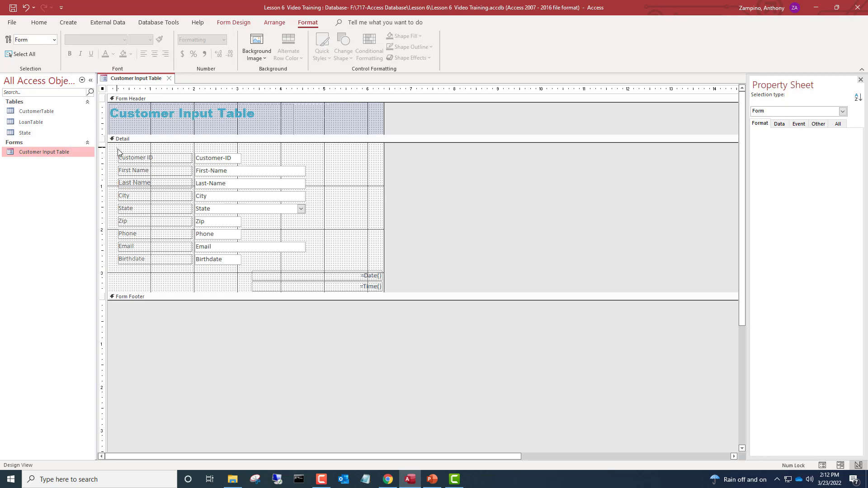
drag(118, 151, 190, 279)
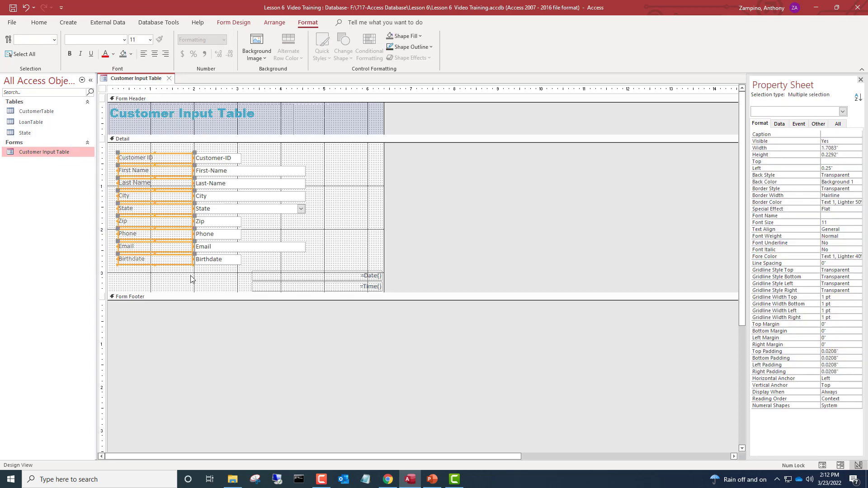
scroll(114, 59, up, 1)
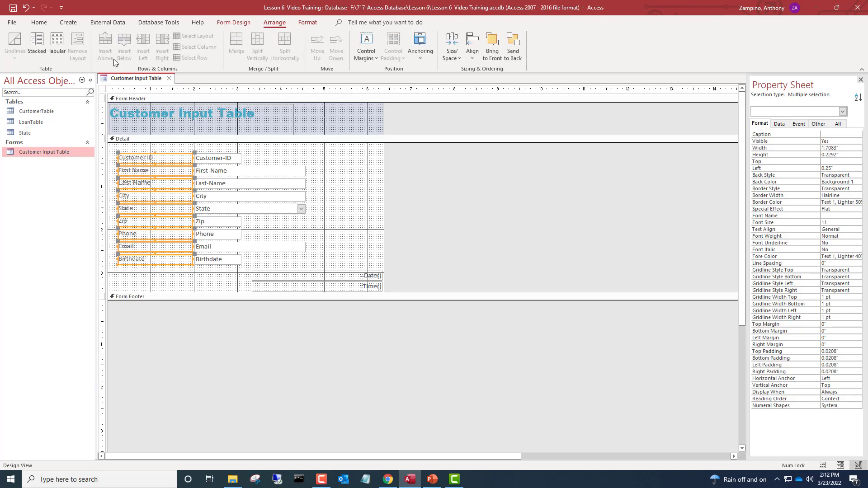
click(313, 25)
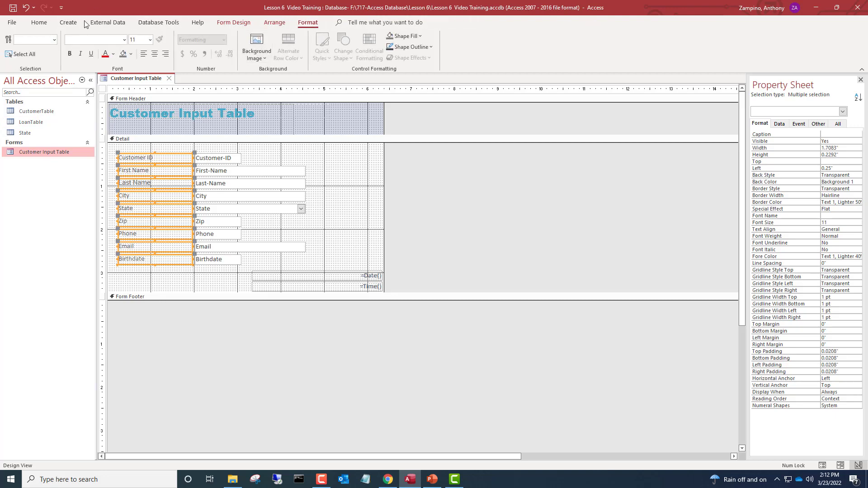
click(124, 40)
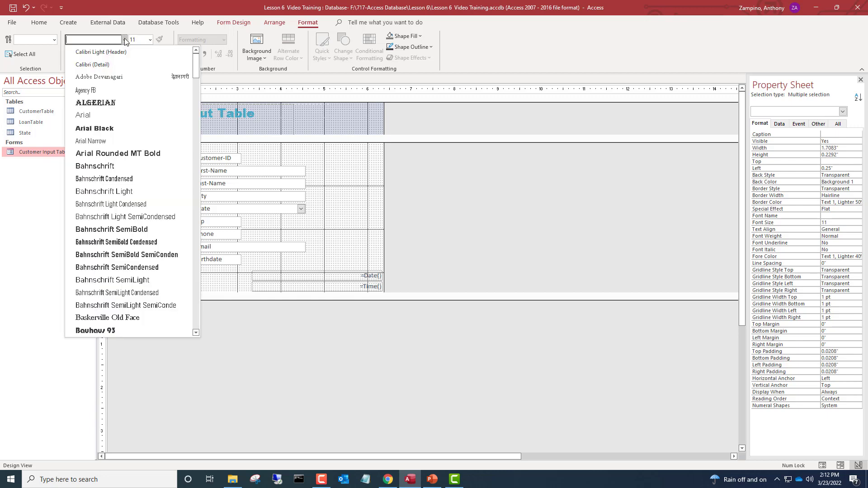
click(133, 116)
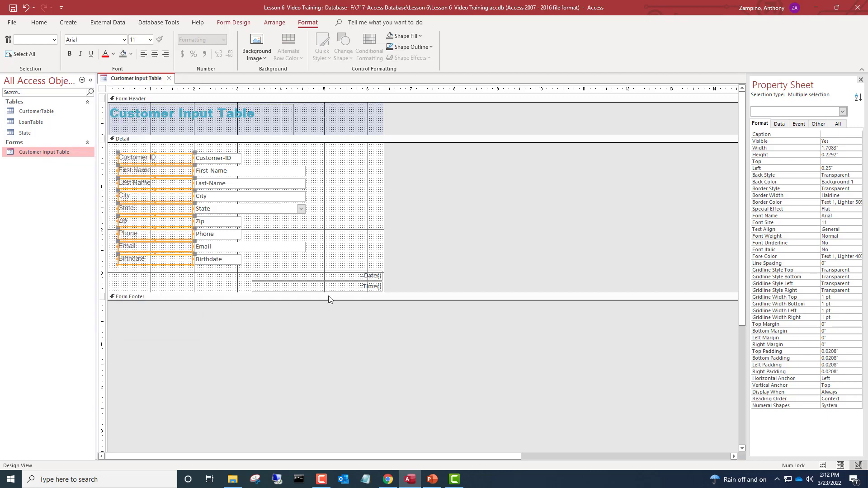
Step: Select every label and control in the Detail section, including the date and time, and set their font to Arial
click(452, 234)
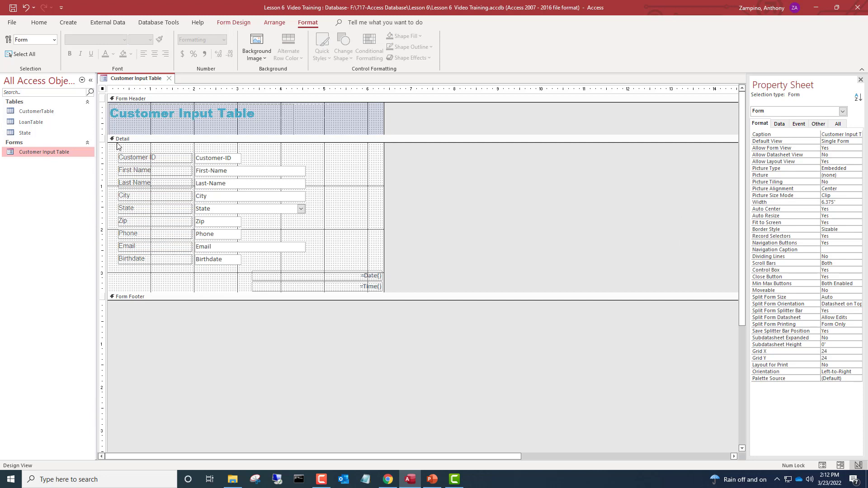
drag(117, 150, 385, 291)
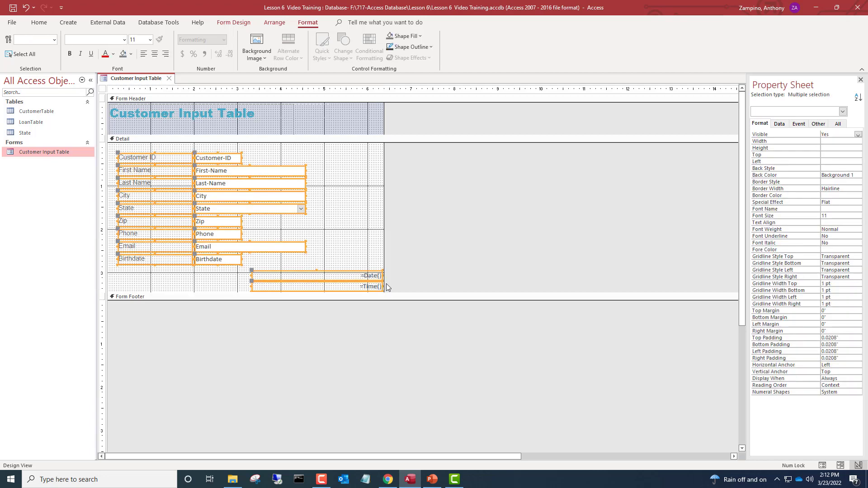
click(125, 39)
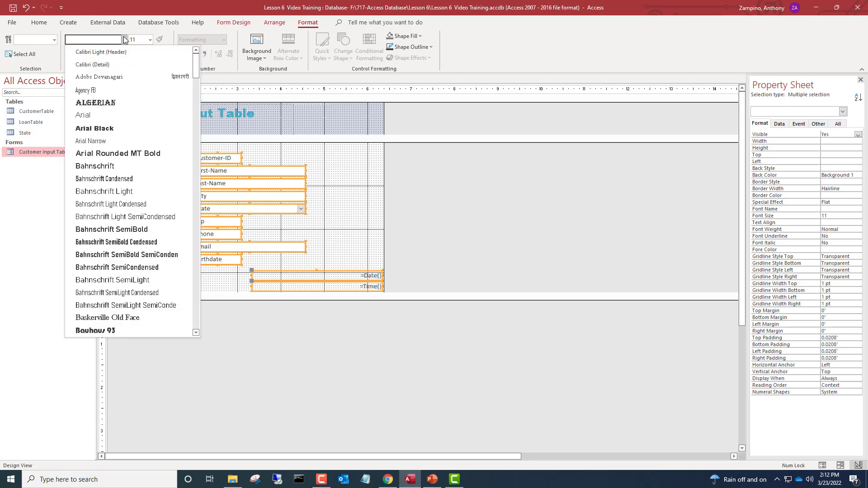
click(106, 114)
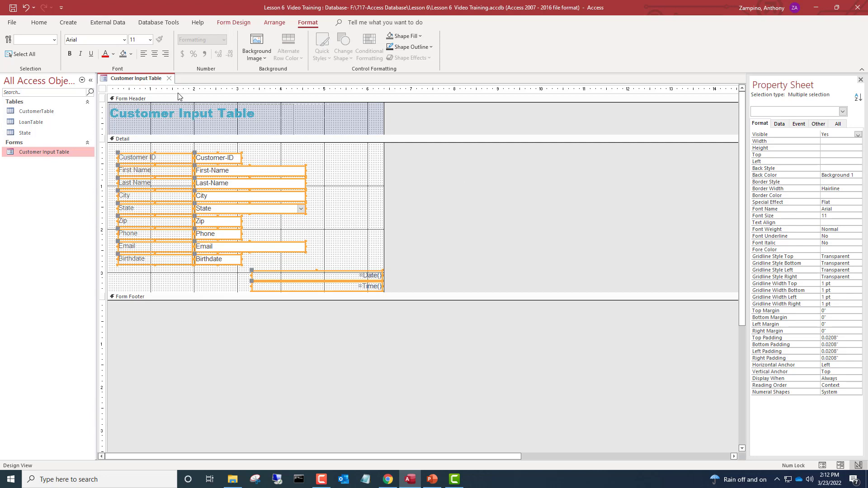
Step: Set the font color of all the selected Detail controls to standard blue #5C83B4
click(113, 55)
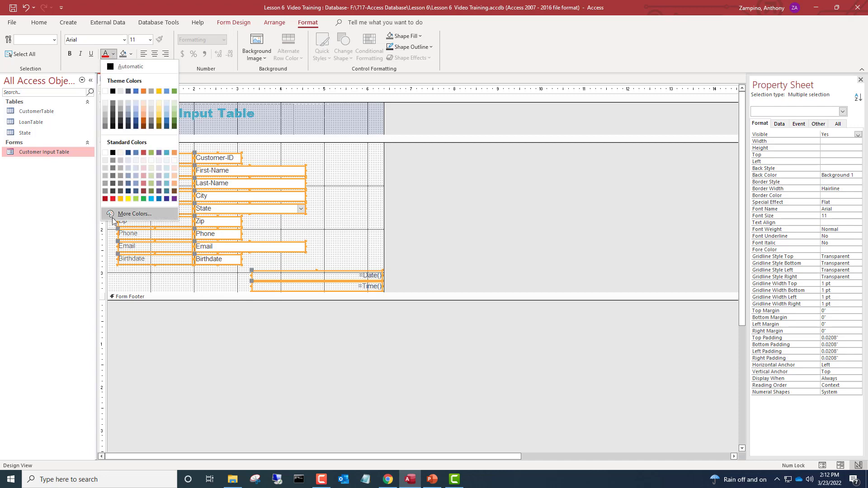
click(136, 153)
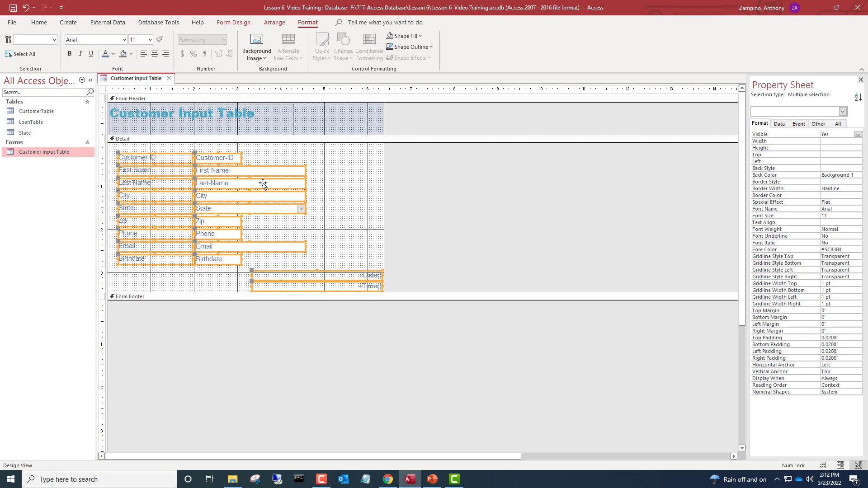
click(402, 191)
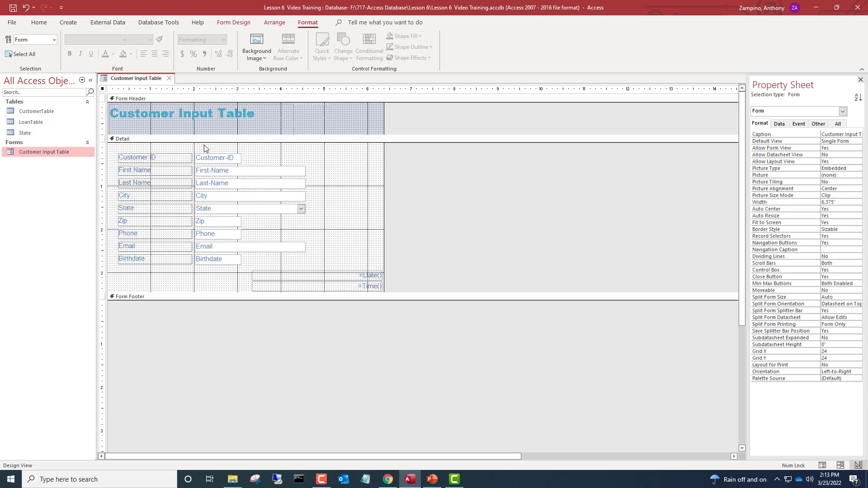
Step: Select the nine field controls from Customer-ID to Birthdate and set their font color to the lighter blue #8EA3BD
drag(205, 145, 286, 267)
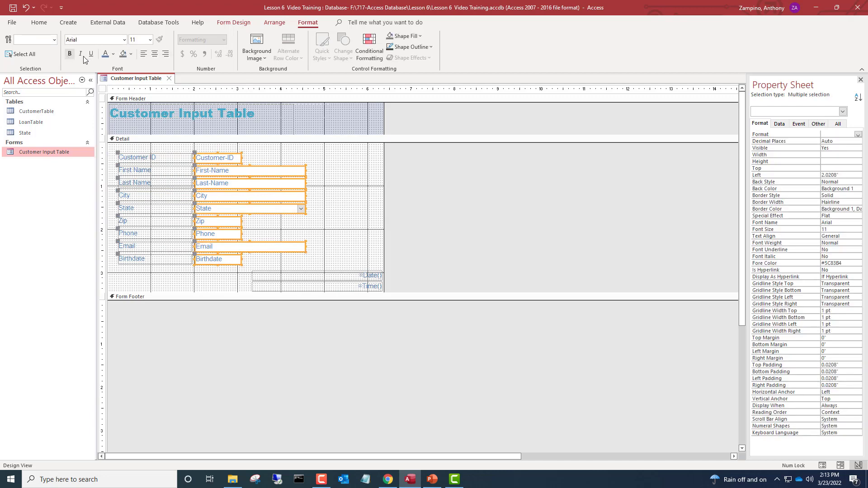
click(113, 54)
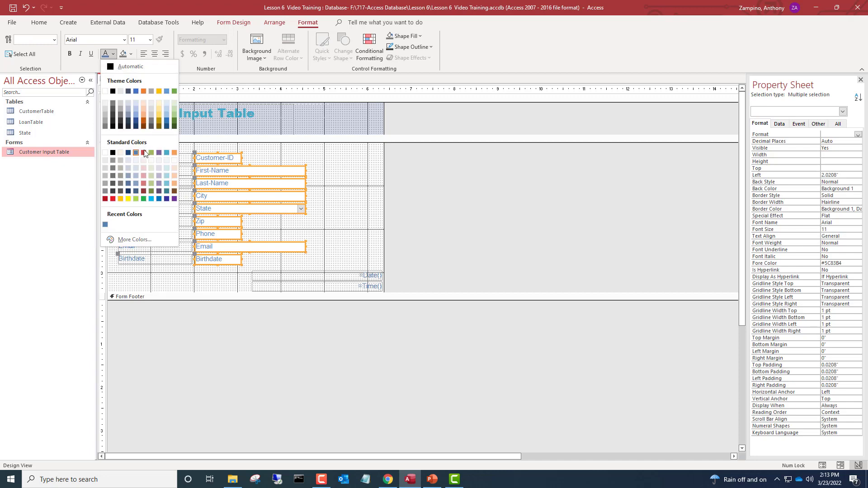
click(129, 175)
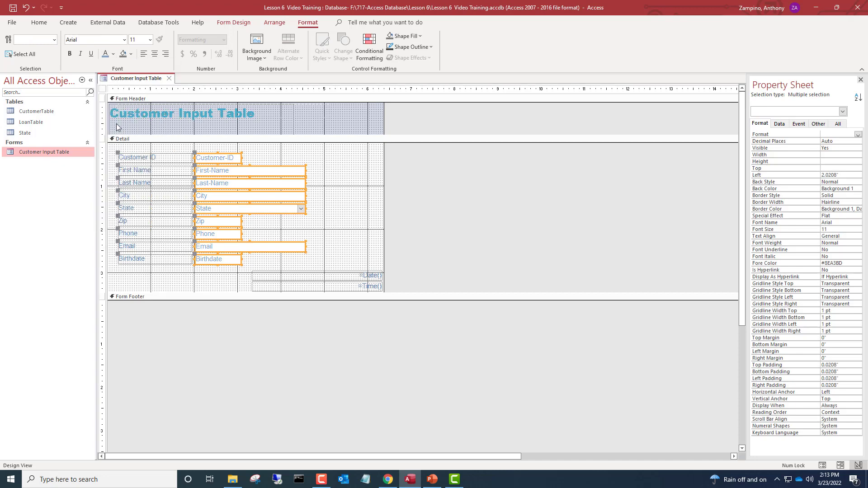
Step: Select the nine field labels from Customer ID to Birthdate and make them bold
drag(116, 144, 183, 272)
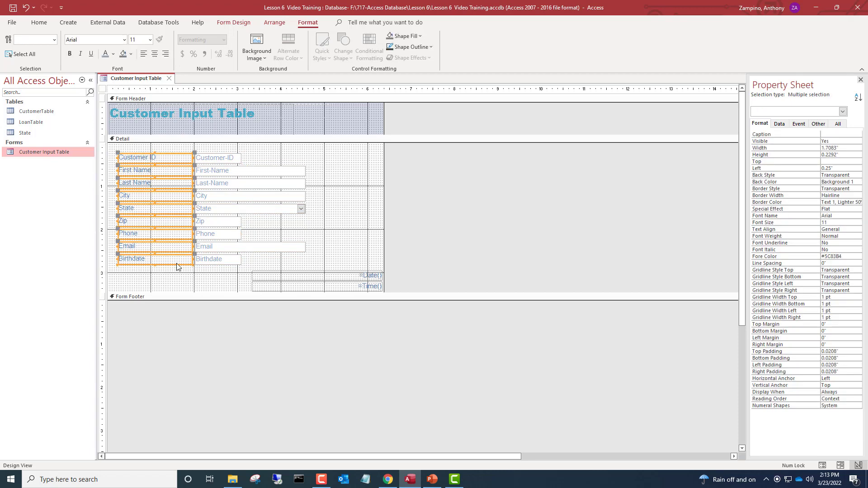
click(70, 52)
click(488, 224)
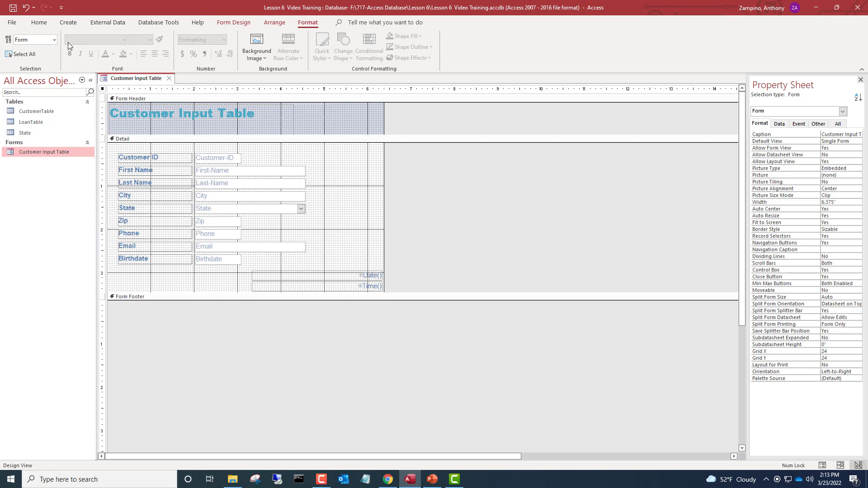
Step: Preview the recolored and bolded form in Form View, and return to Design View
click(40, 23)
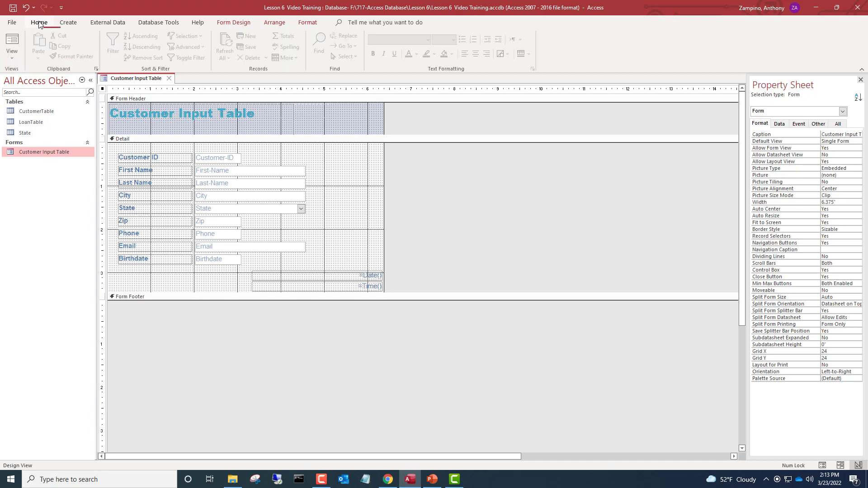
click(11, 60)
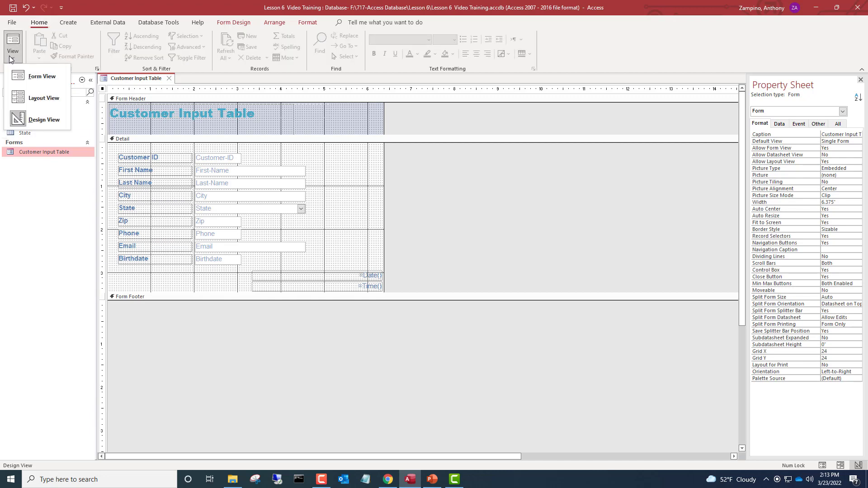
click(49, 72)
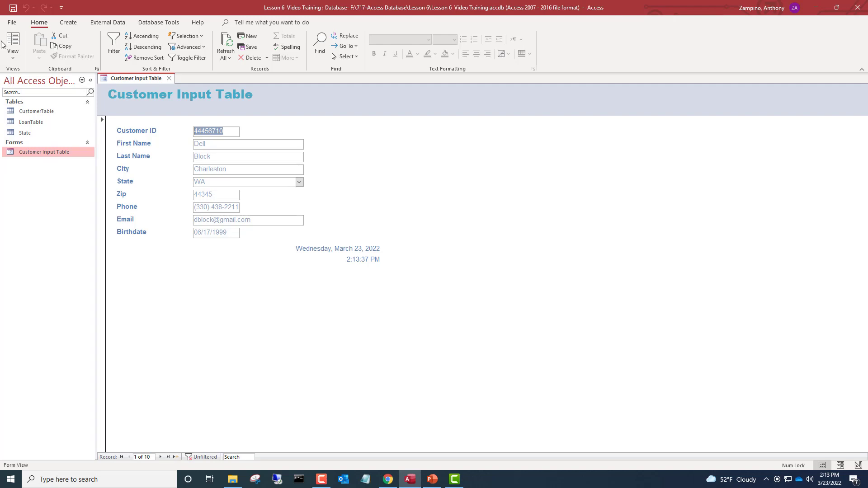
click(7, 57)
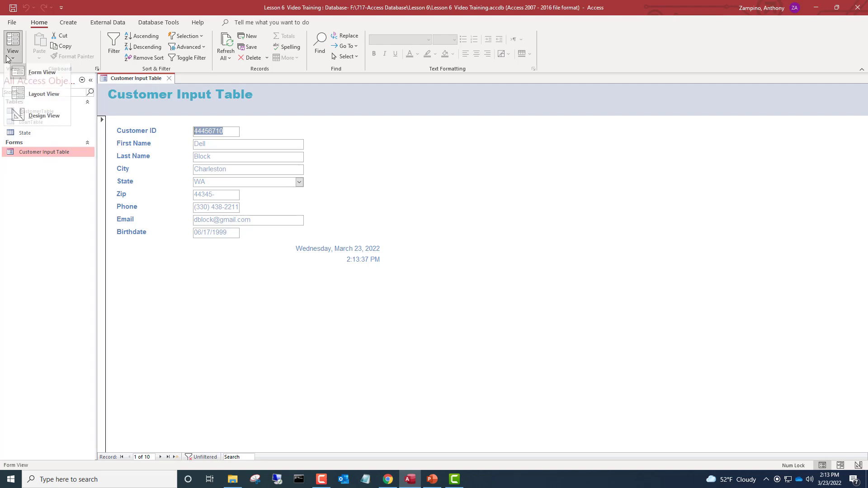
click(41, 120)
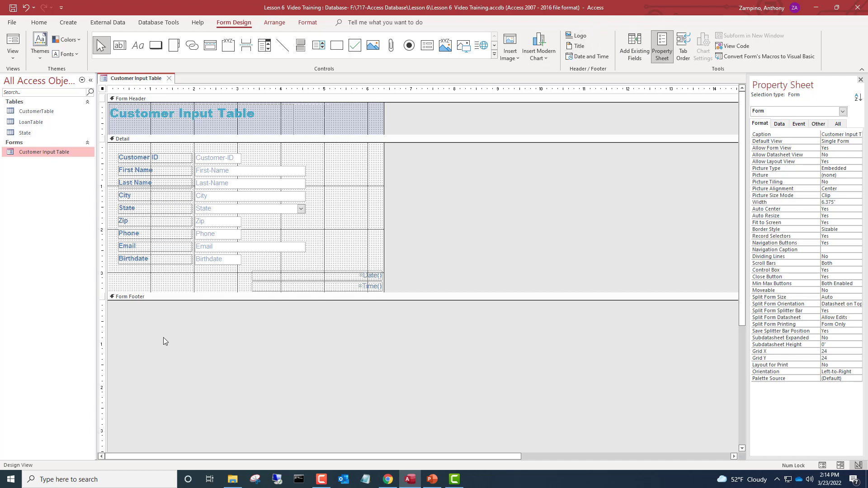
Step: Open up the Form Footer section to a height of about 0.54 inches
right_click(216, 300)
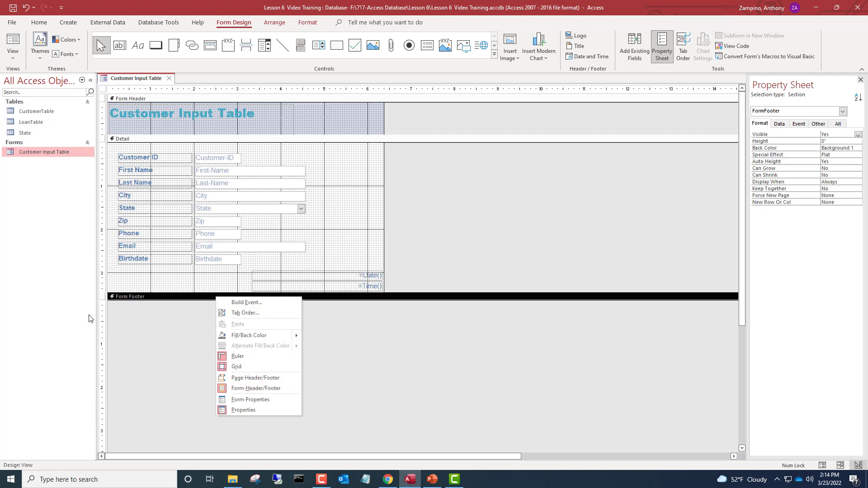
click(113, 299)
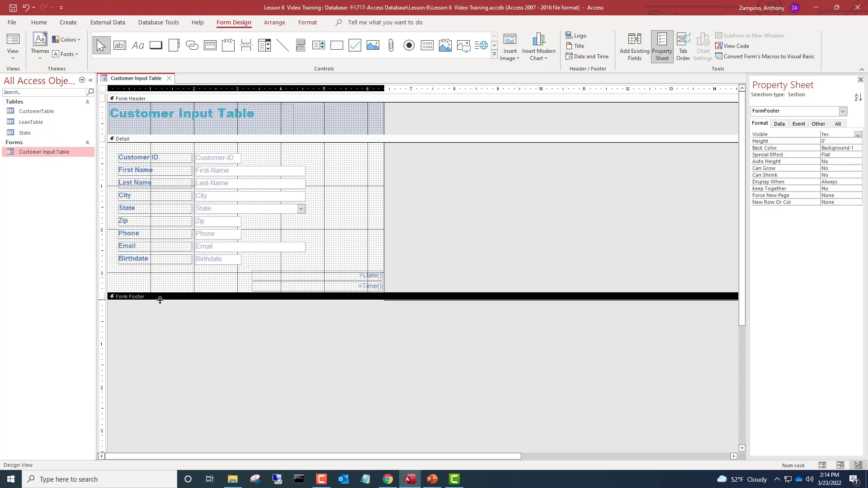
drag(160, 300, 176, 323)
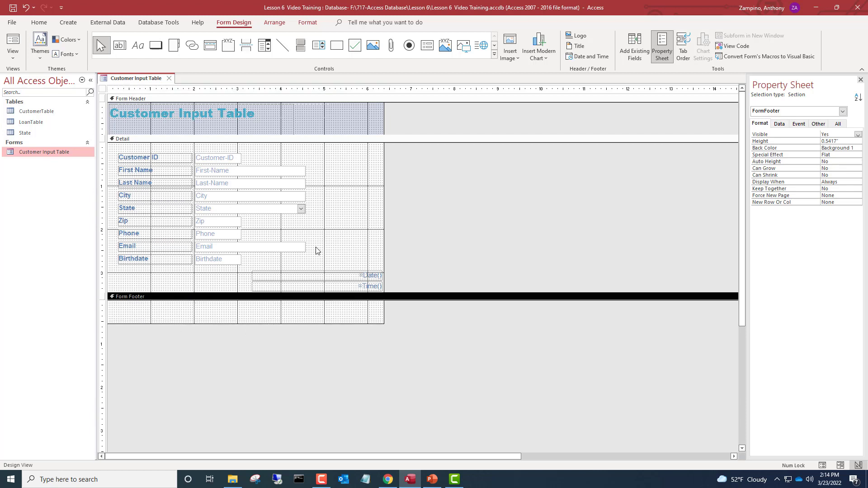
Step: Move the date and time controls from the Detail section into the Form Footer, and shrink the Detail section to 3 inches high
drag(260, 268, 459, 308)
drag(346, 283, 324, 308)
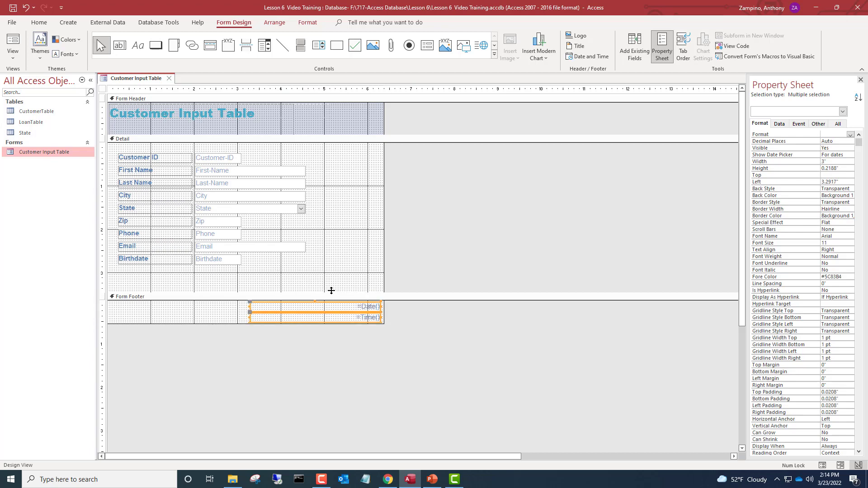
click(330, 291)
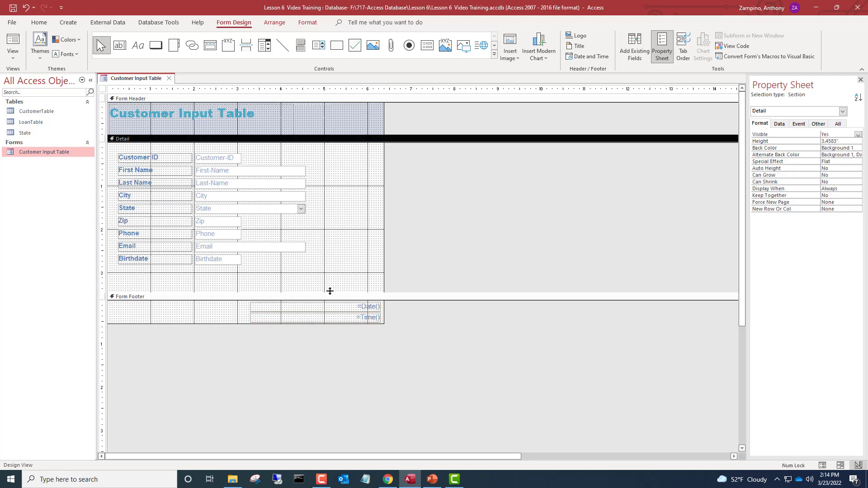
drag(333, 292, 331, 273)
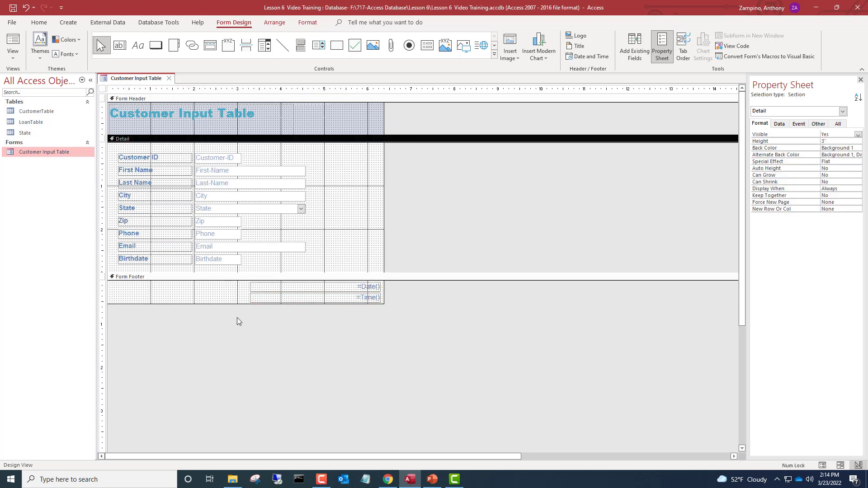
Step: Preview the form with the date and time in the footer in Form View, and return to Design View
click(13, 40)
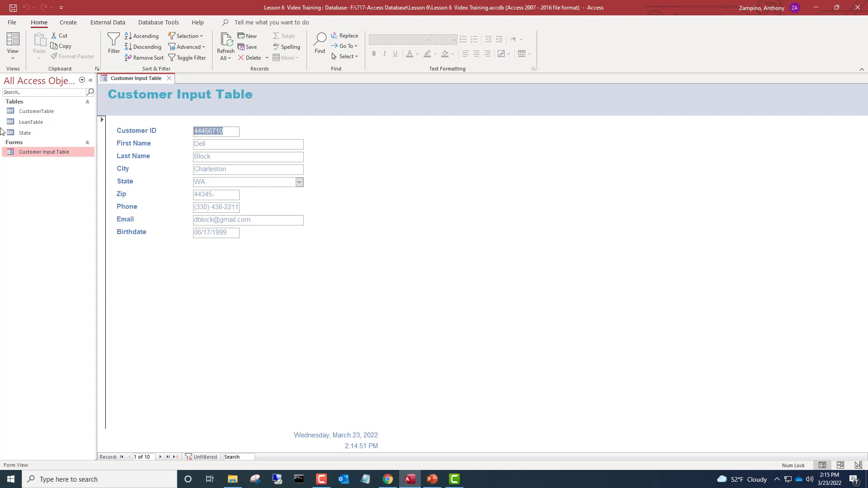
click(13, 54)
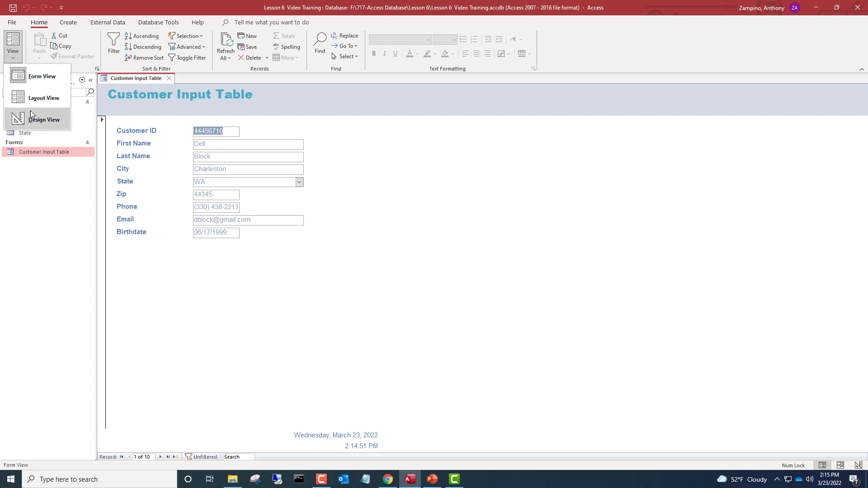
click(36, 121)
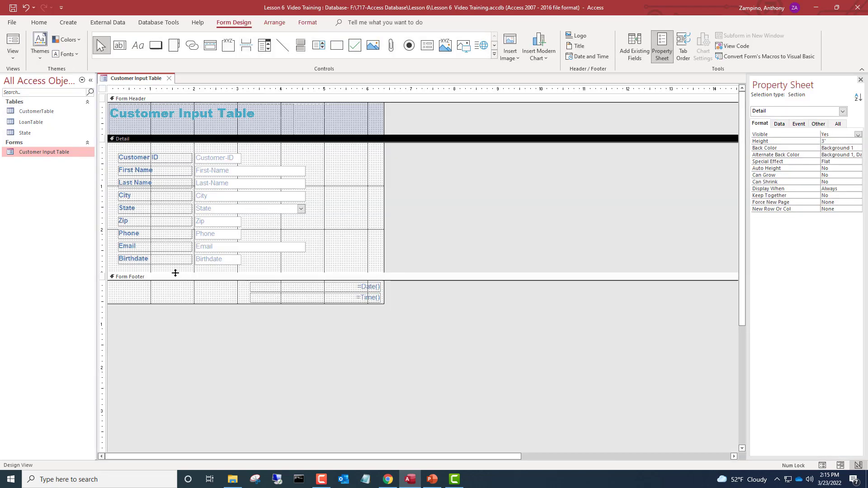
Step: Extend the Detail section to about 4.375 inches high and move the Birthdate and Email rows down, leaving a gap below Phone
click(176, 270)
drag(175, 271, 175, 333)
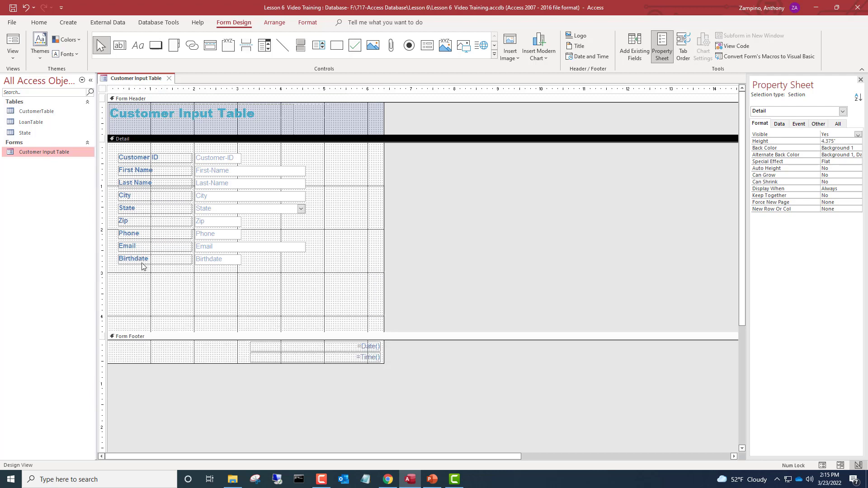
click(251, 276)
drag(251, 276, 113, 255)
drag(174, 266, 173, 290)
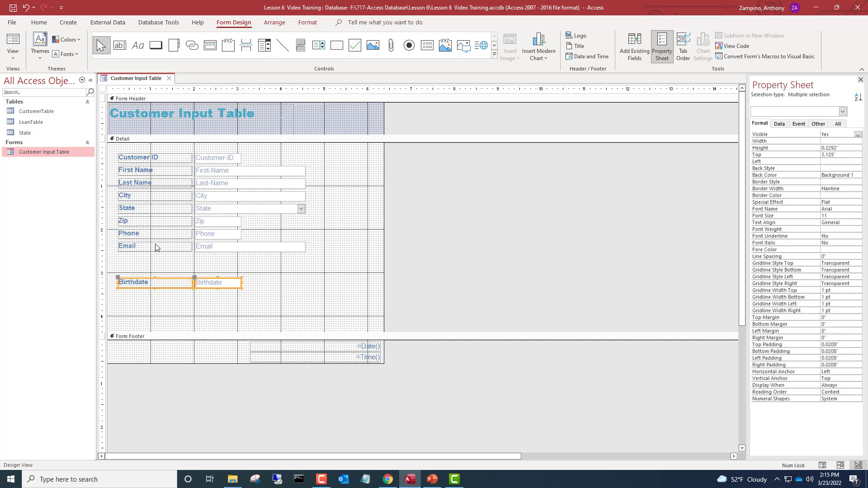
drag(256, 261, 153, 273)
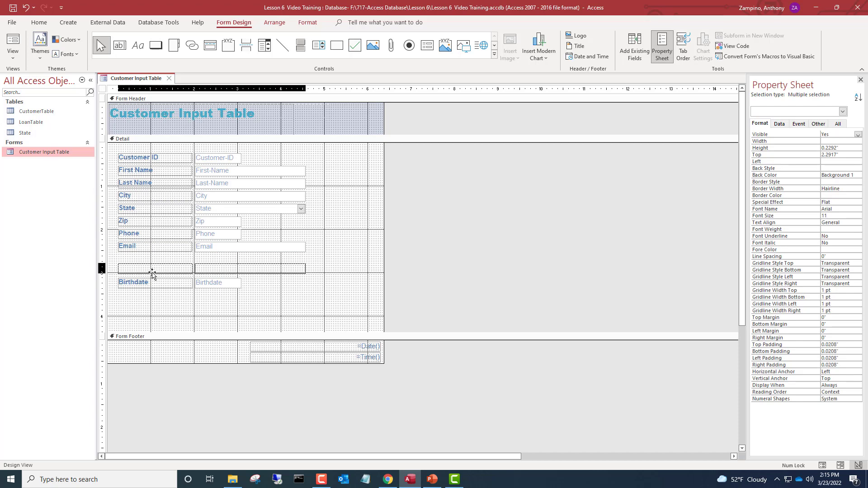
click(177, 313)
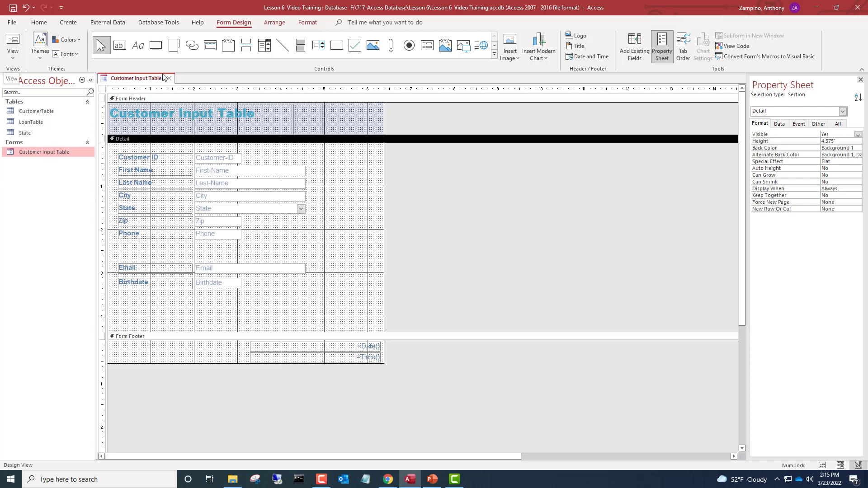
Step: Draw a horizontal line about 5.875 inches wide in the gap between the Phone and Email rows, and show the formatting commands
click(286, 45)
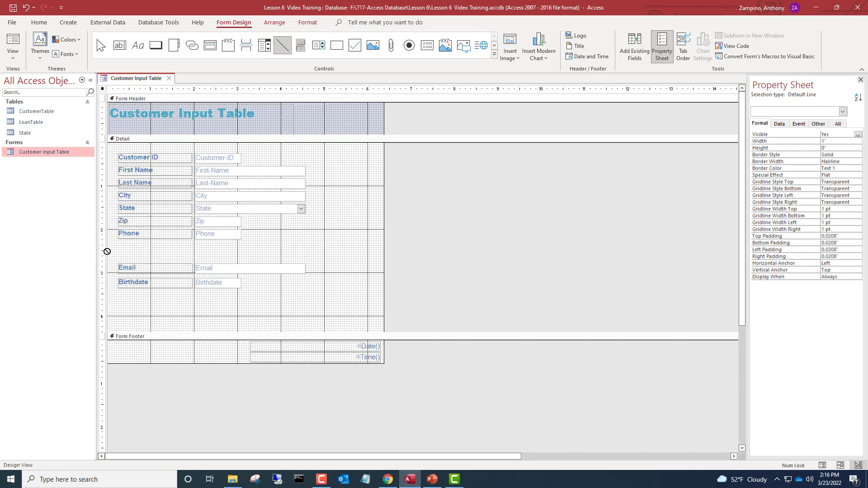
mouse_move(112, 250)
mouse_down()
mouse_move(261, 265)
mouse_move(299, 250)
mouse_move(375, 245)
mouse_move(365, 248)
mouse_up()
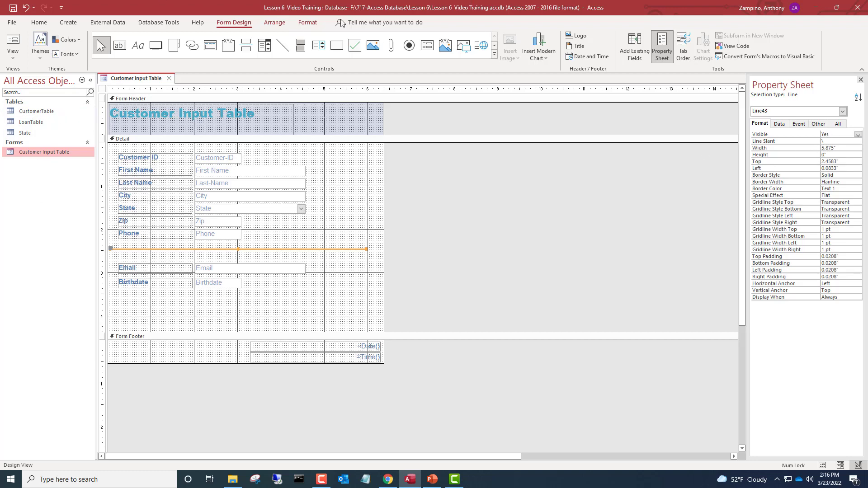
click(315, 25)
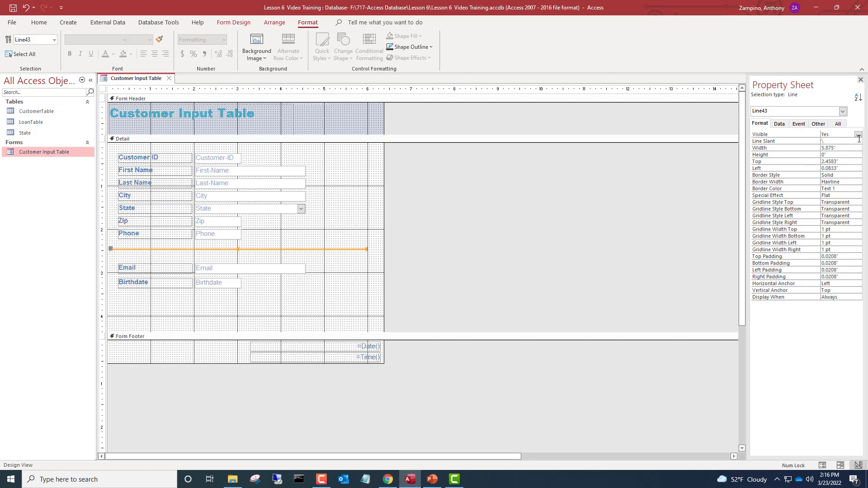
Step: Set the dividing line's width to 6 inches and look through its border color choices
click(841, 152)
key(Return)
click(803, 148)
text(6)
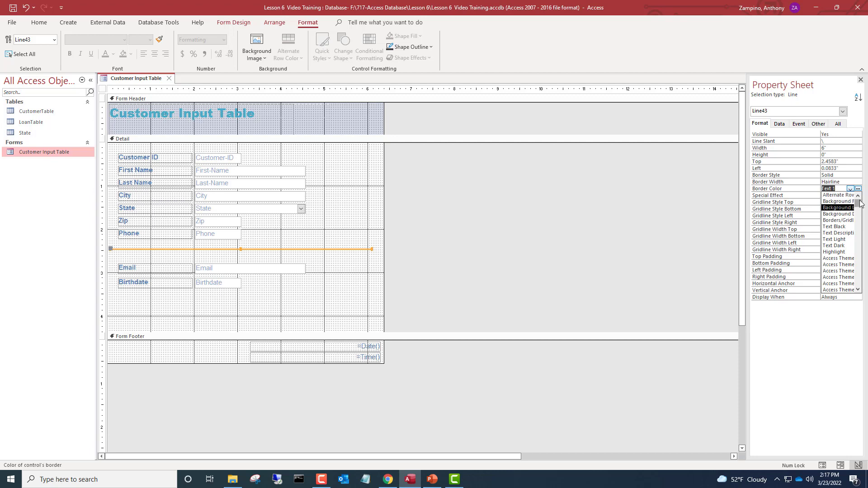
drag(857, 206, 831, 192)
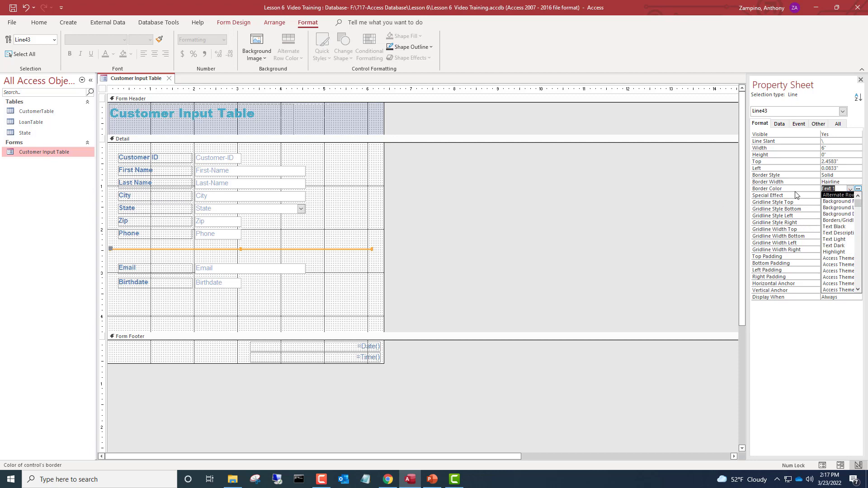
Step: Deselect the line and preview the form with the dividing line in Form View
click(663, 180)
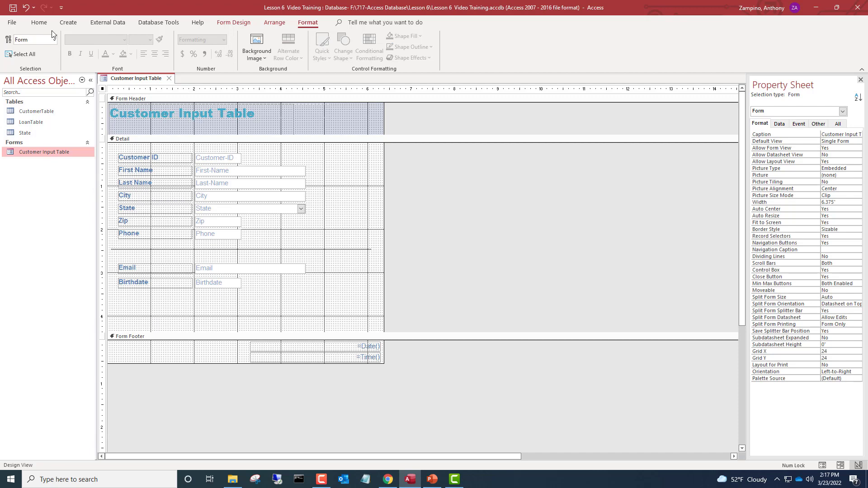
click(39, 23)
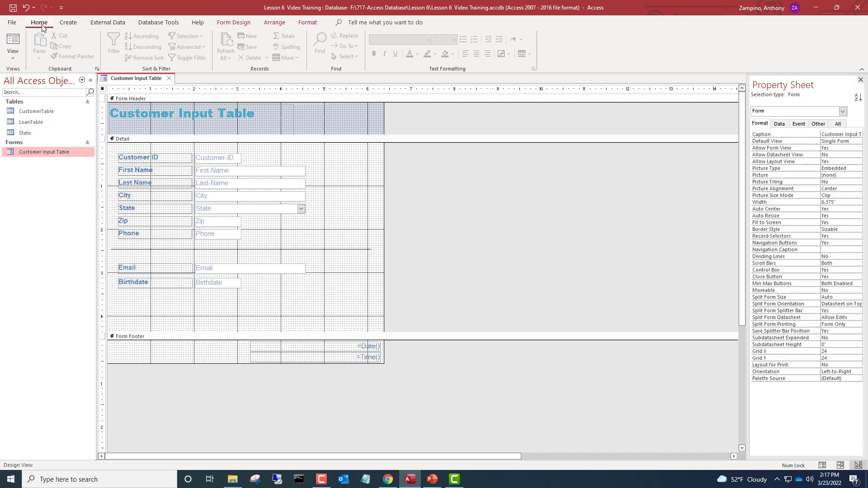
click(12, 39)
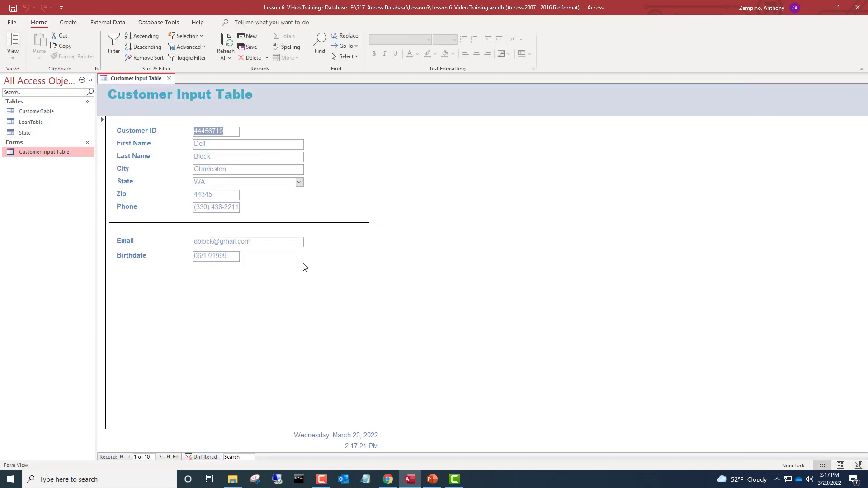